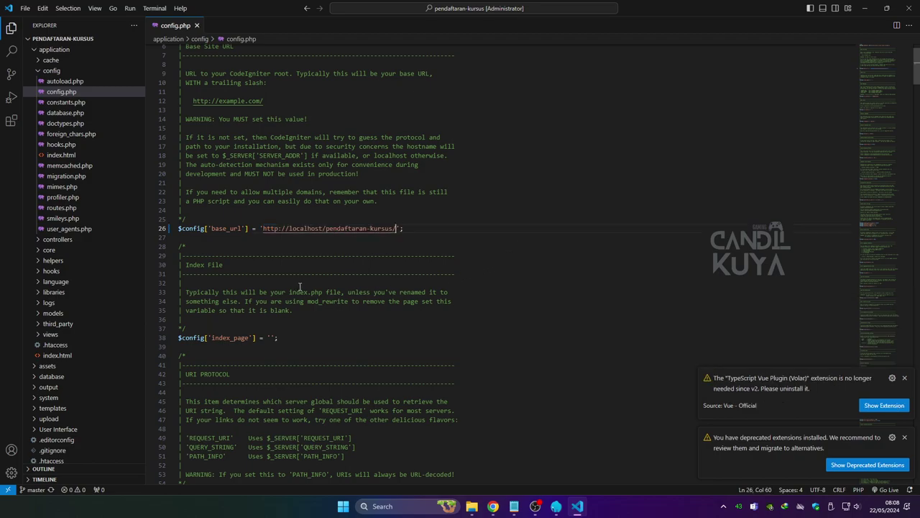
Set the database username in database.php to 'root'.
left_click(71, 113)
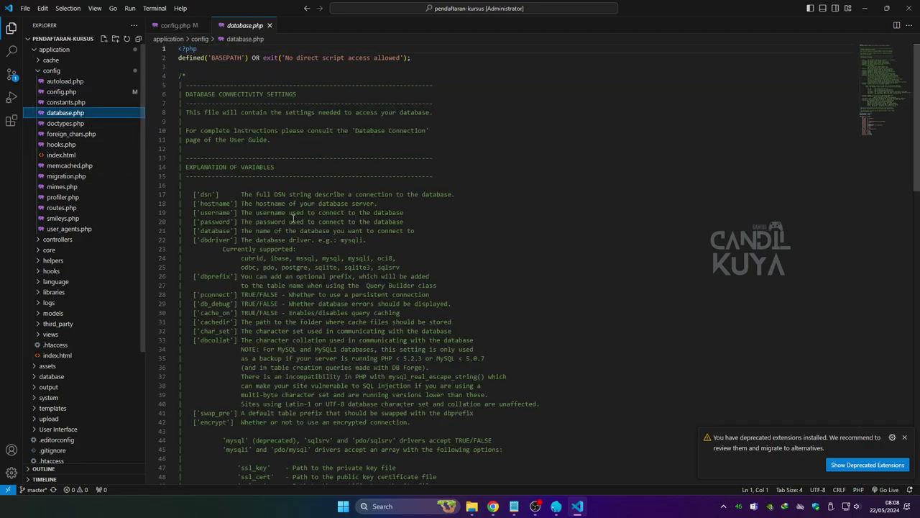
scroll(286, 216, "down", 18)
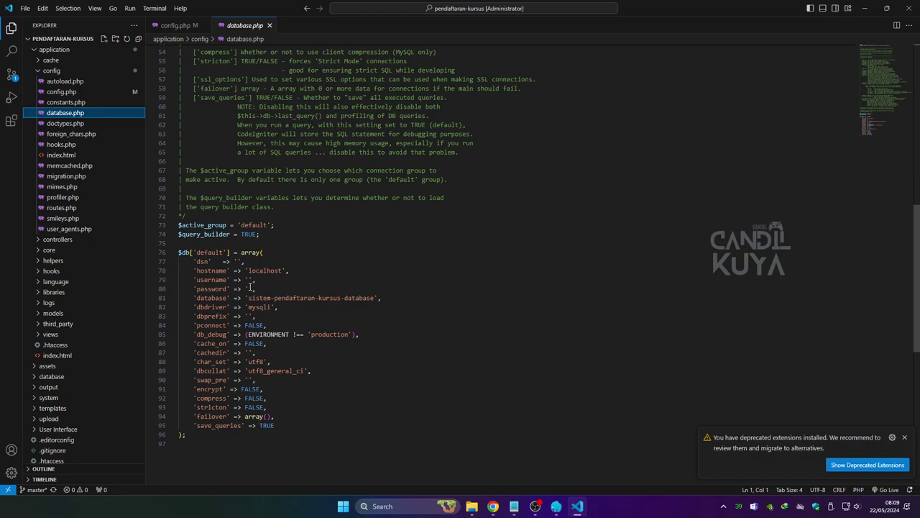
left_click(249, 279)
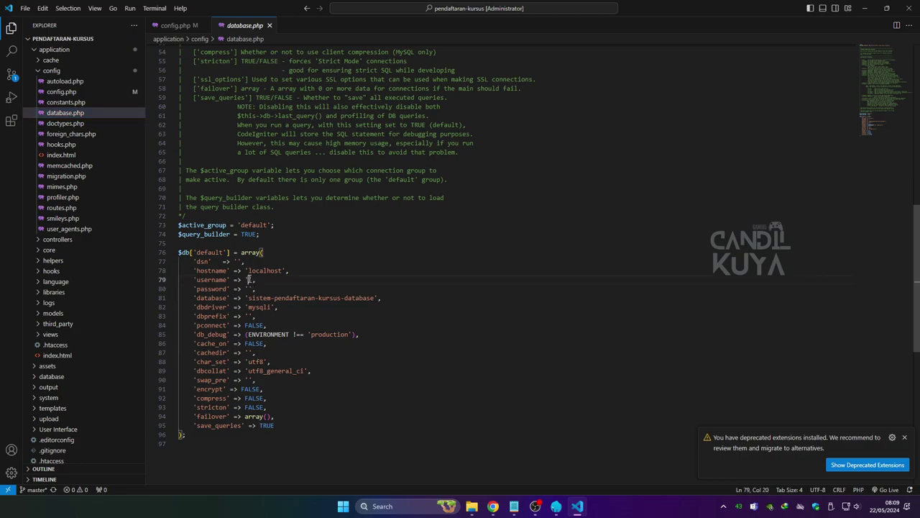
type("root")
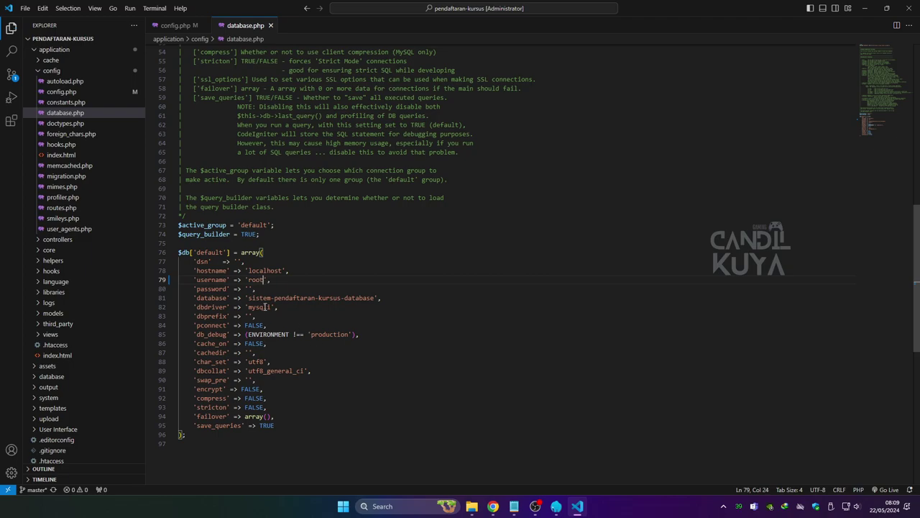
Copy the database name 'sistem-pendaftaran-kursus-database' from database.php.
left_click(220, 297)
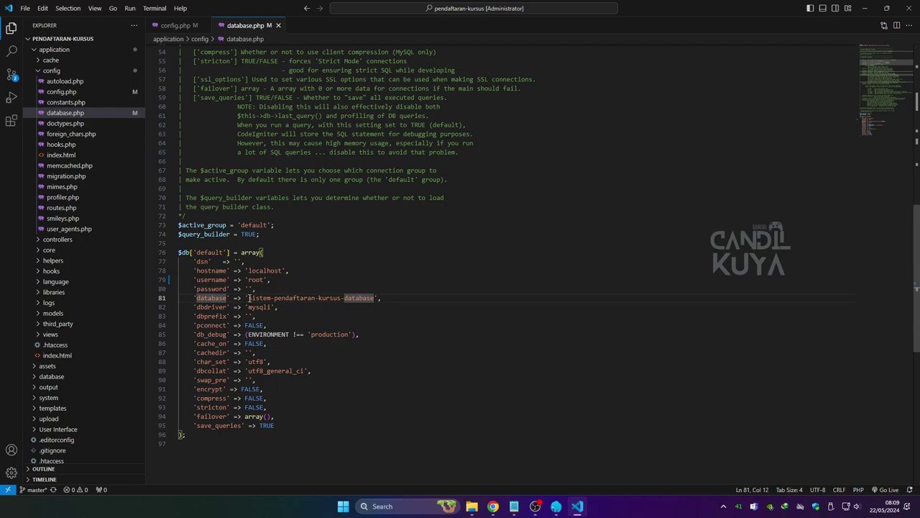
left_click(249, 297)
left_click_drag(249, 298, 364, 300)
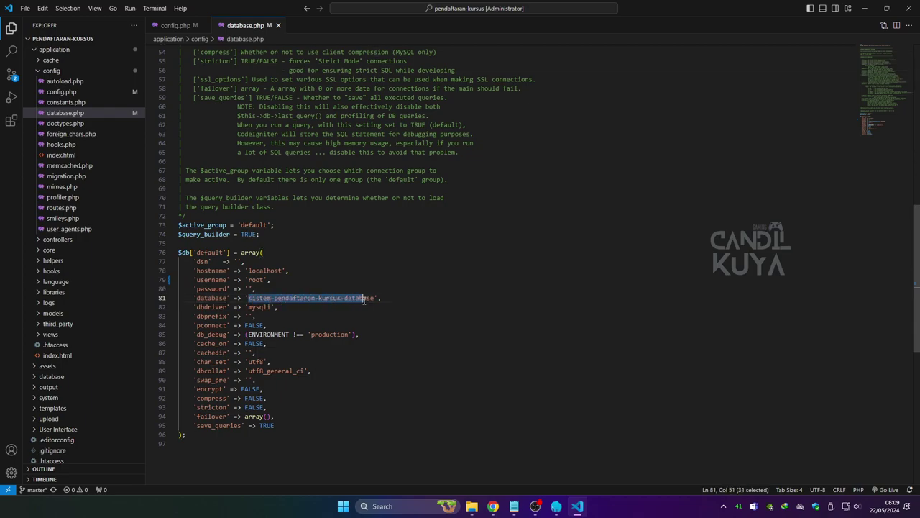
right_click(368, 300)
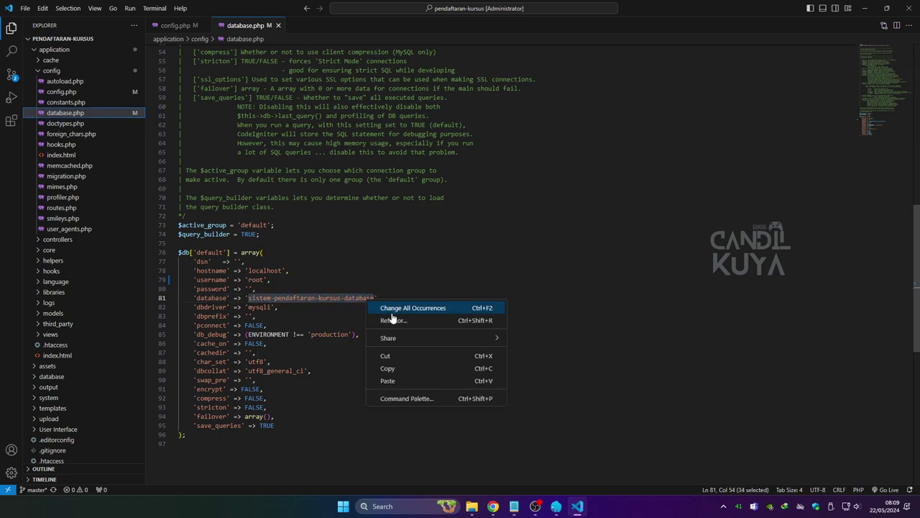
left_click(392, 369)
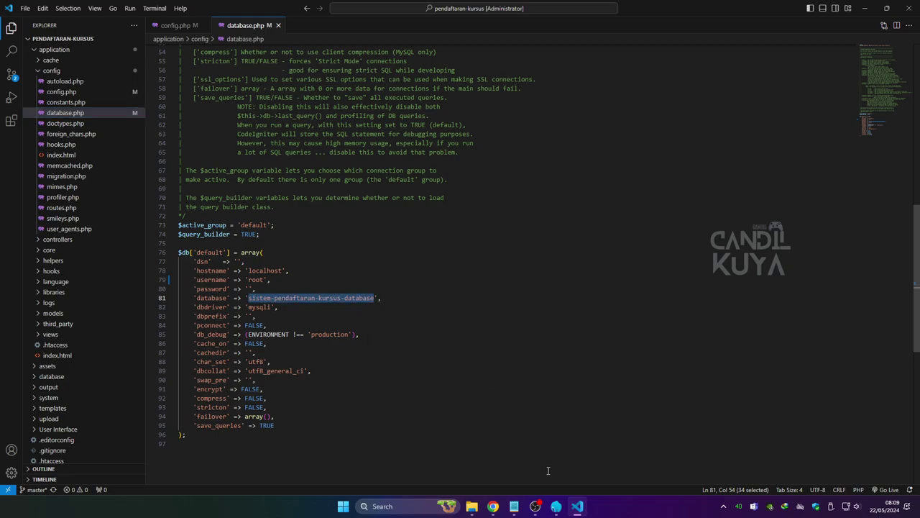
left_click(556, 506)
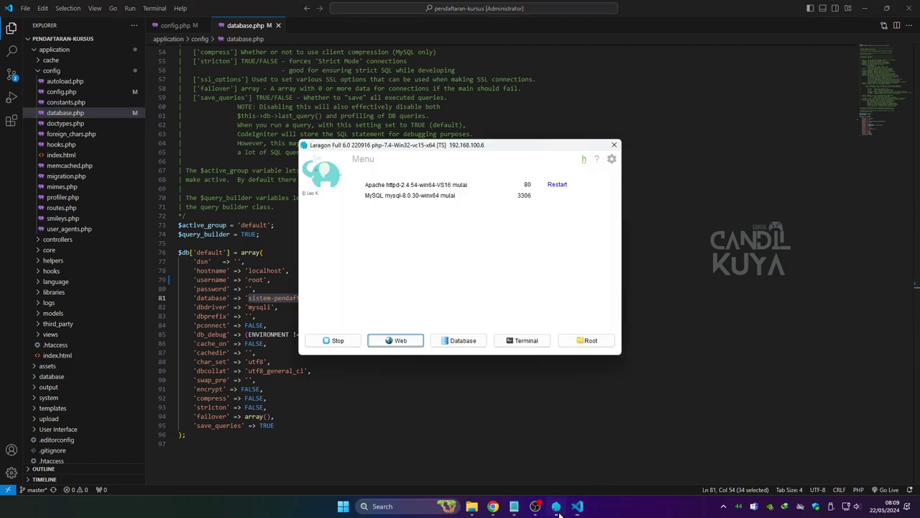
Launch phpMyAdmin from Laragon and reload the app, which reports unknown database 'sistem-pendaftaran-kursus-database'.
left_click(460, 341)
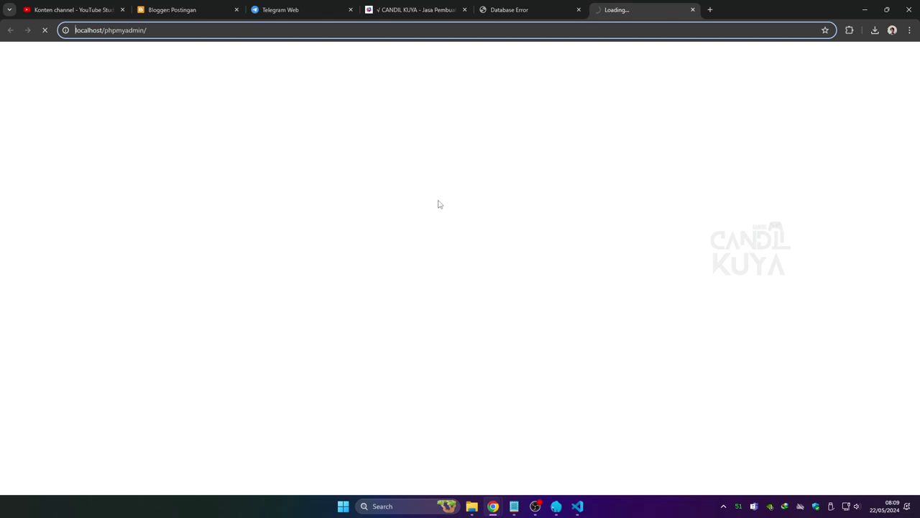
left_click(509, 9)
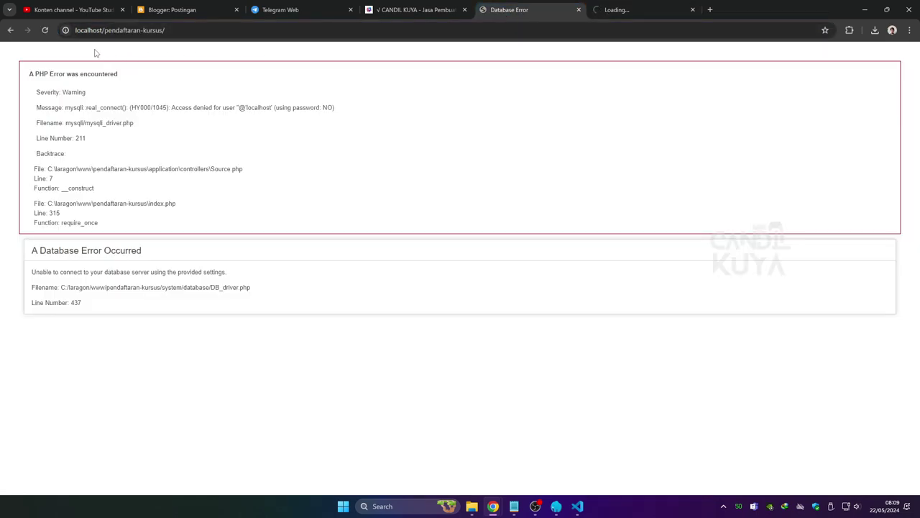
left_click(45, 30)
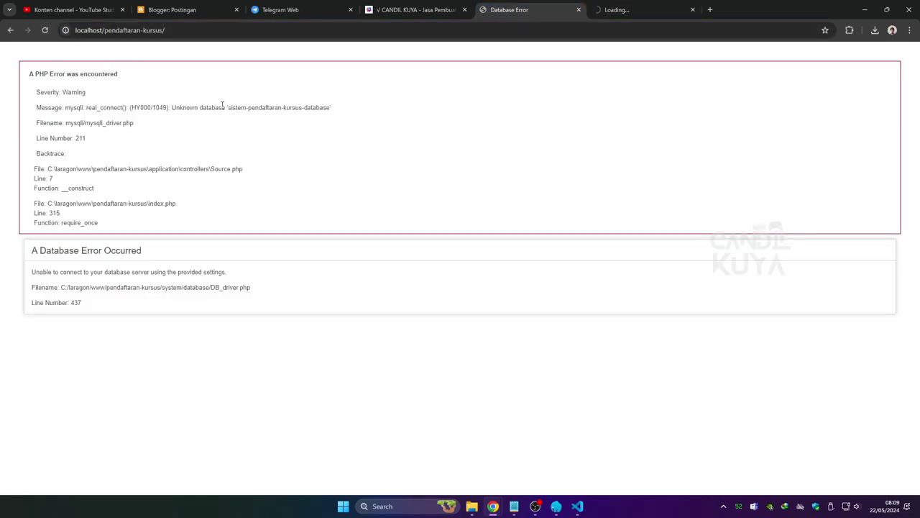
left_click_drag(229, 108, 364, 113)
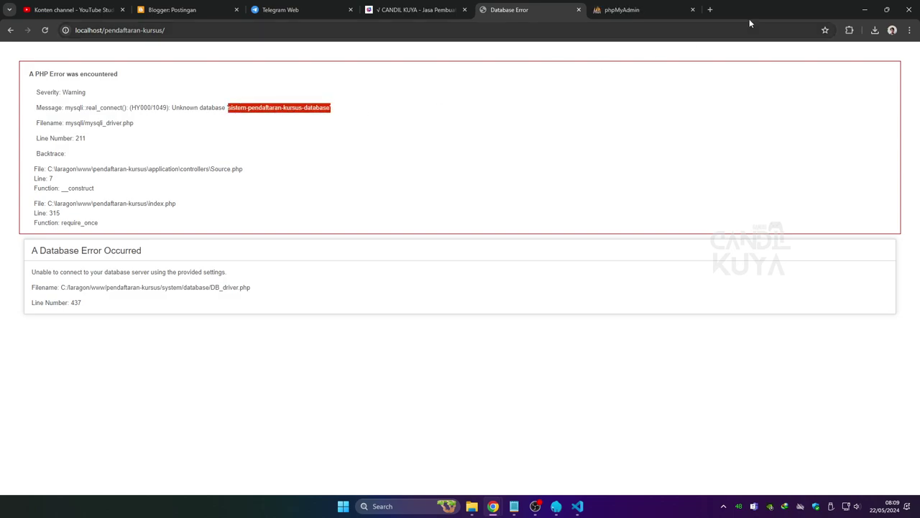
Log in to phpMyAdmin with username root.
left_click(647, 10)
left_click(452, 242)
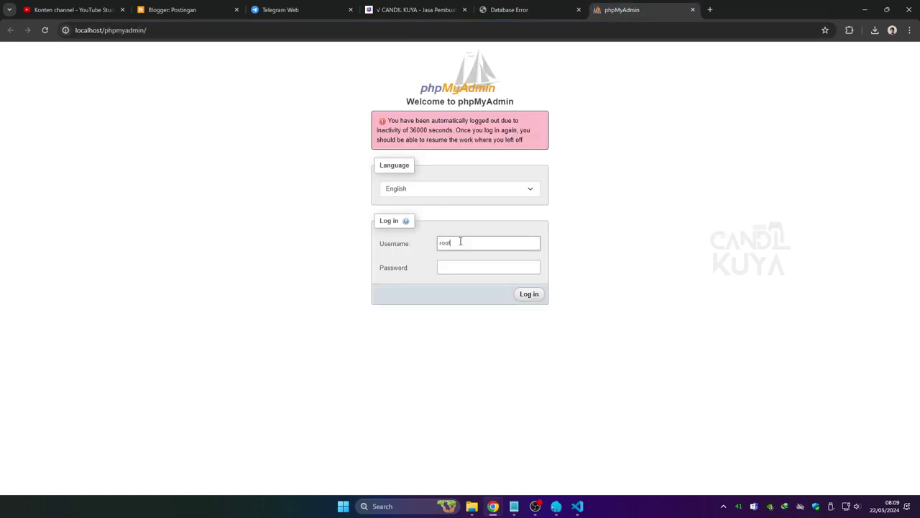
left_click(529, 295)
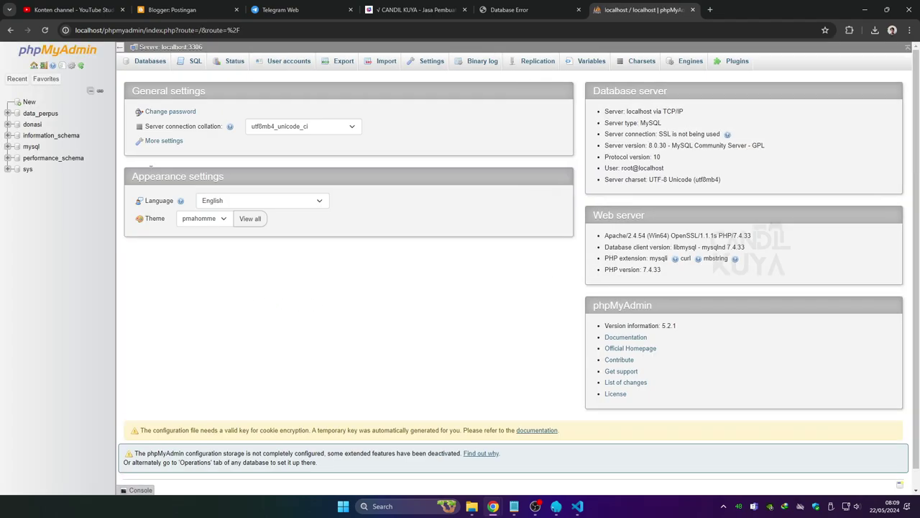
Create a new database by pasting the name 'sistem-pendaftaran-kursus-database'.
left_click(30, 103)
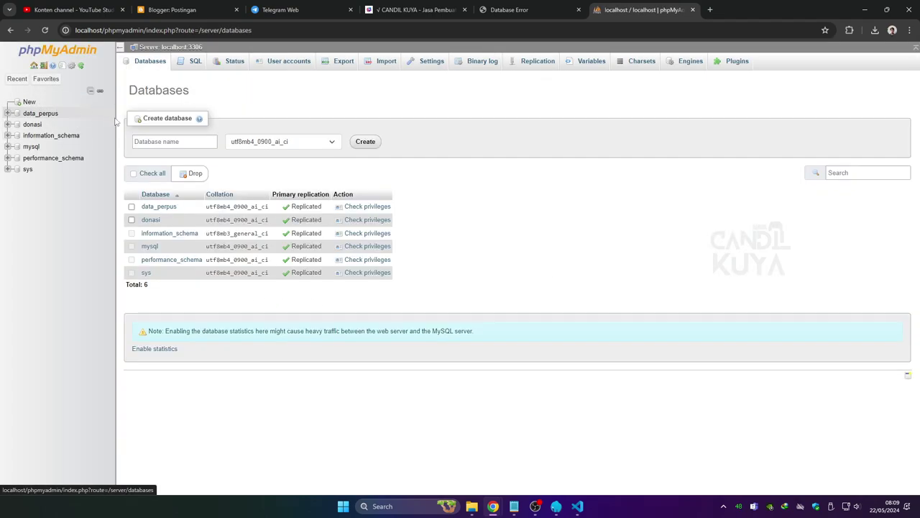
right_click(185, 142)
left_click(235, 237)
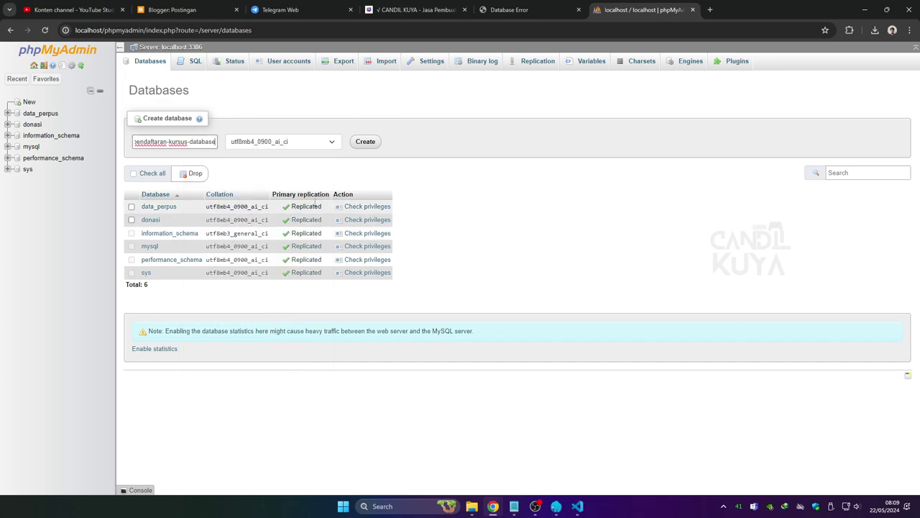
left_click(363, 144)
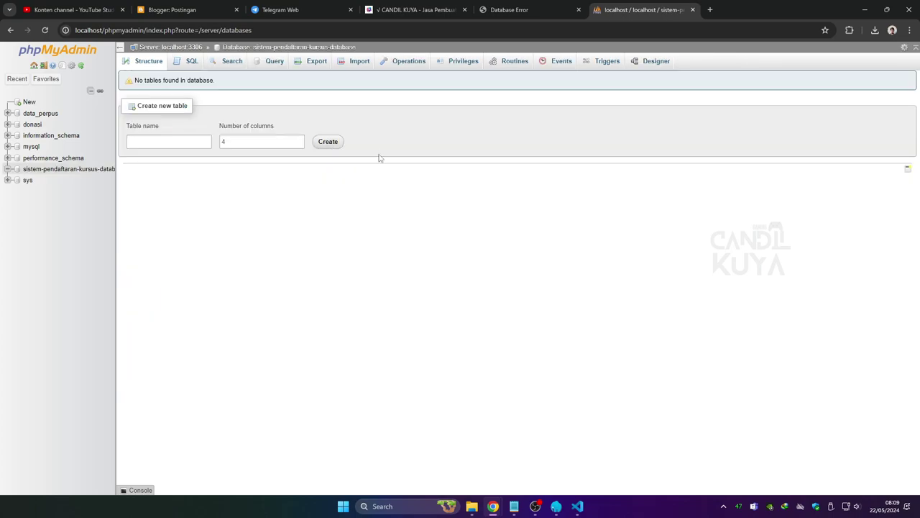
Choose the kursus_user SQL file from C:\laragon\www\pendaftaran-kursus\database for import.
left_click(357, 64)
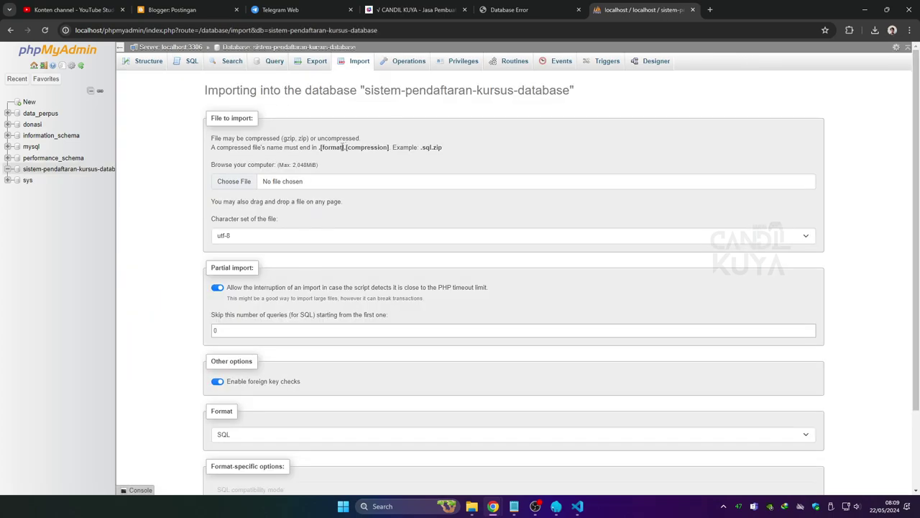
left_click(246, 184)
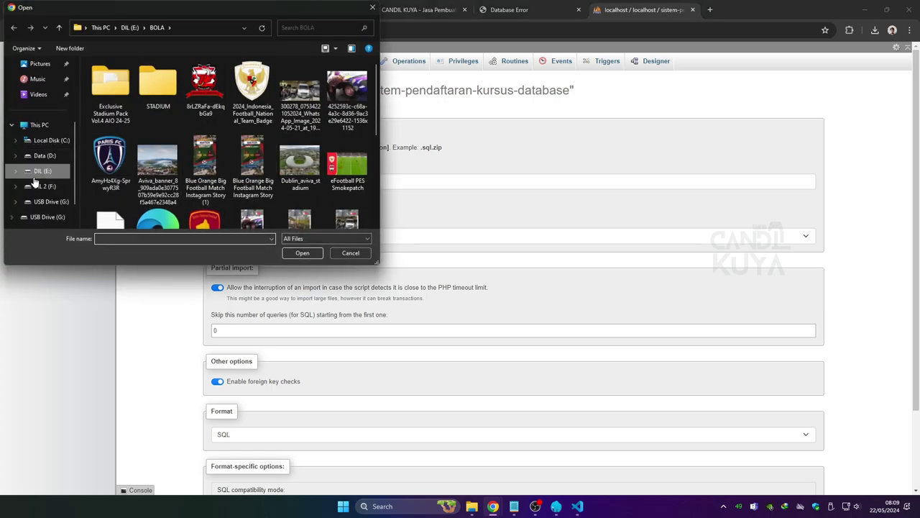
left_click(45, 141)
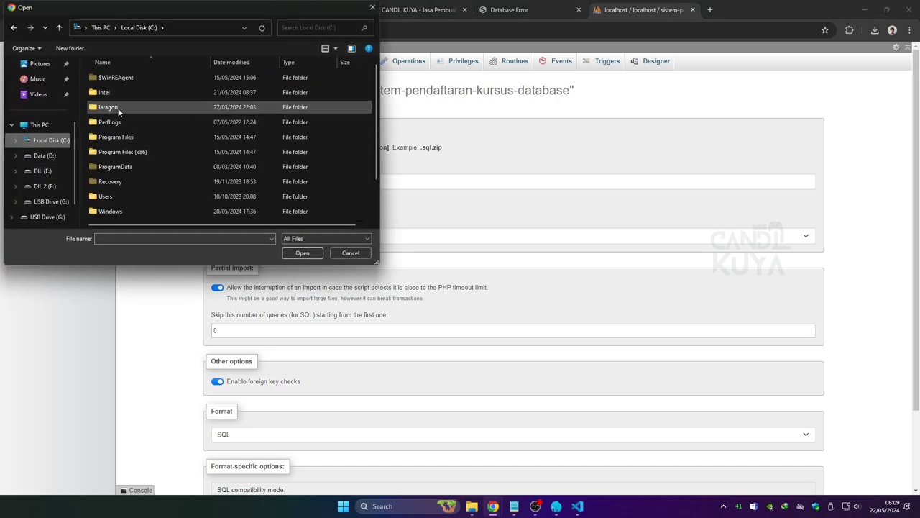
double_click(118, 107)
double_click(118, 151)
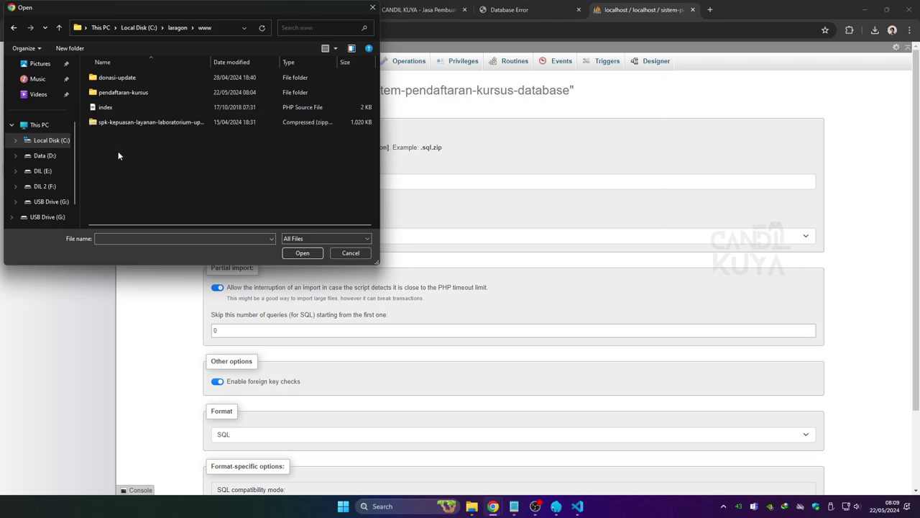
double_click(112, 94)
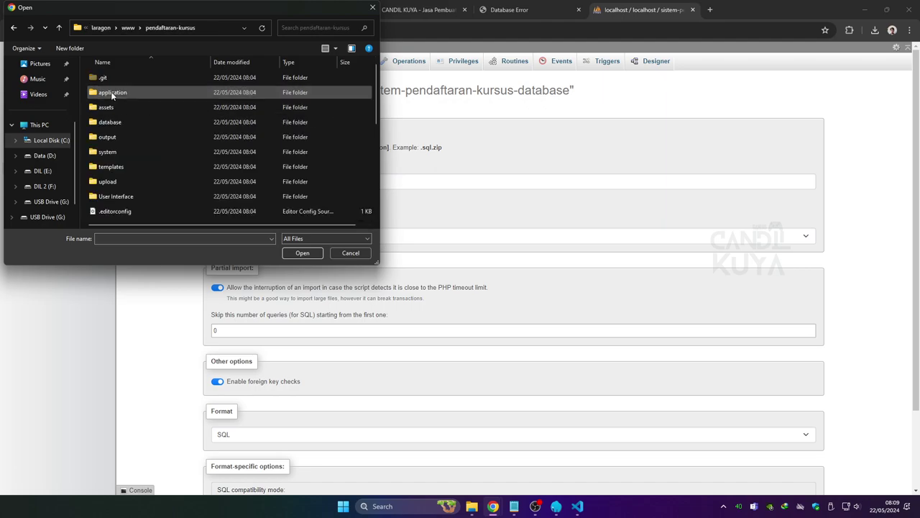
double_click(114, 122)
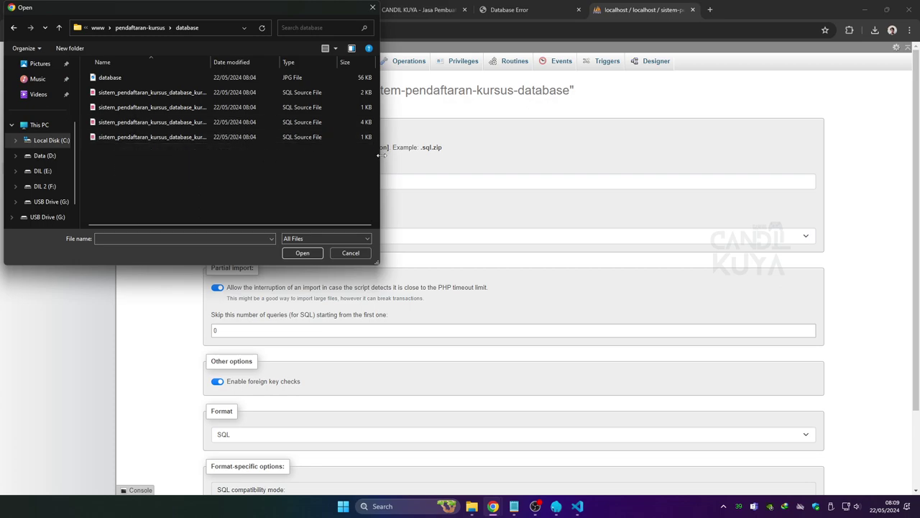
left_click_drag(381, 159, 544, 158)
left_click_drag(208, 62, 279, 64)
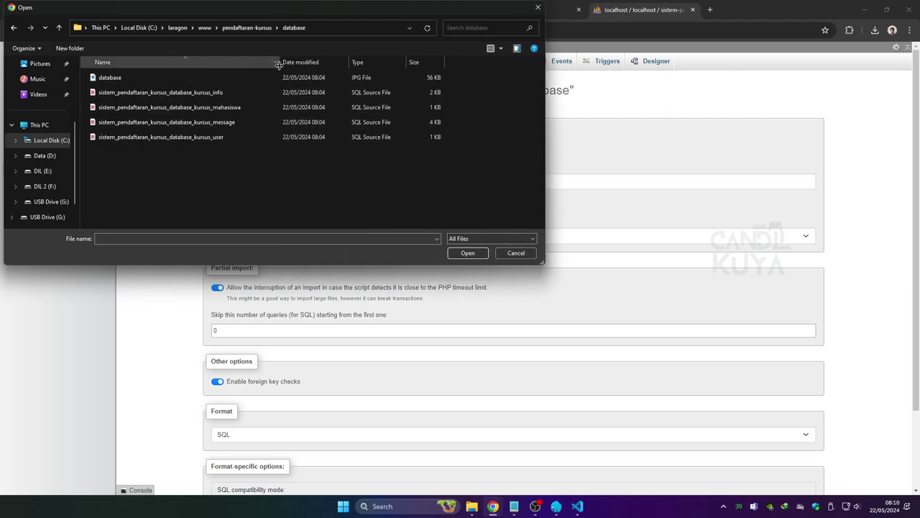
left_click(214, 137)
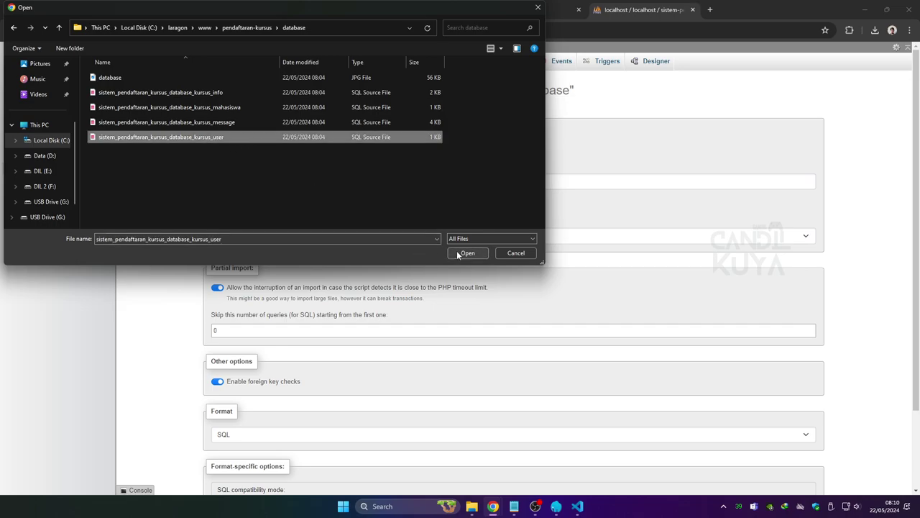
left_click(460, 255)
Import the kursus_user table and reload the course app until its home page loads.
scroll(300, 189, "down", 3)
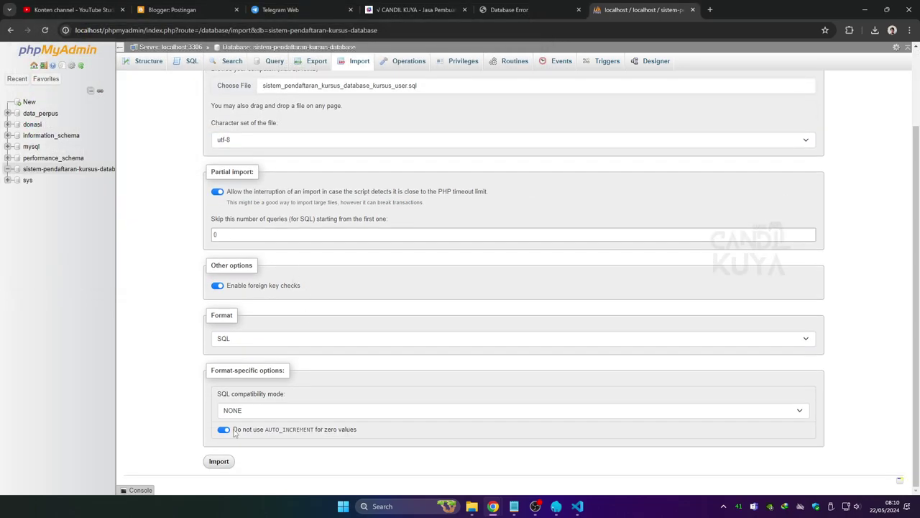
left_click(218, 461)
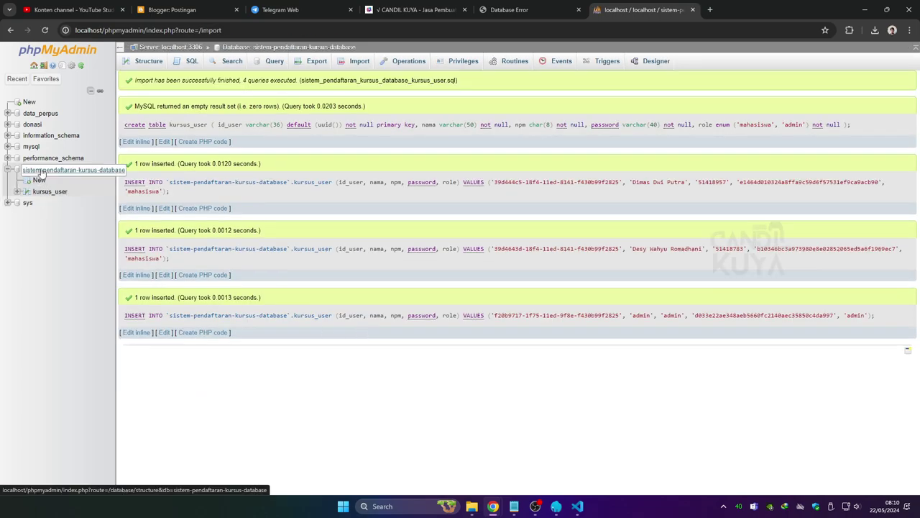
left_click(512, 10)
left_click(44, 31)
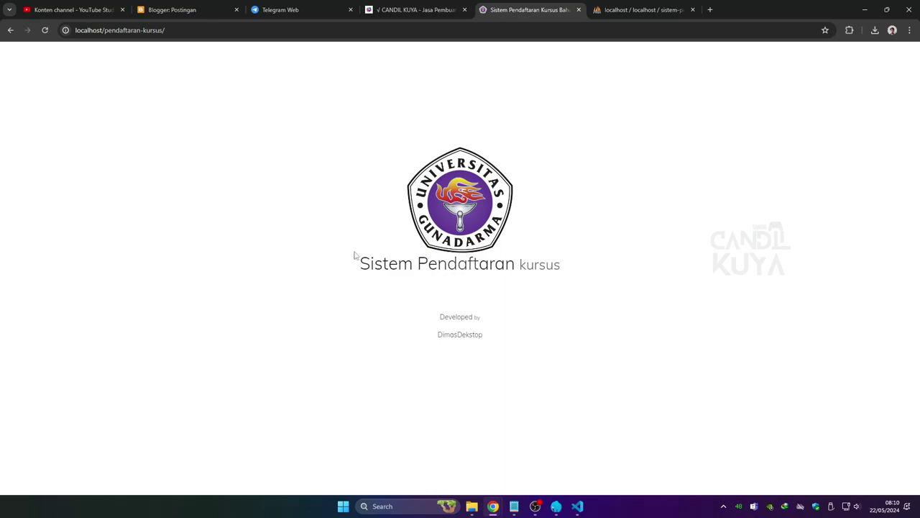
left_click(45, 31)
Collapse config and output in the Explorer, then expand application and its views folder.
left_click(577, 506)
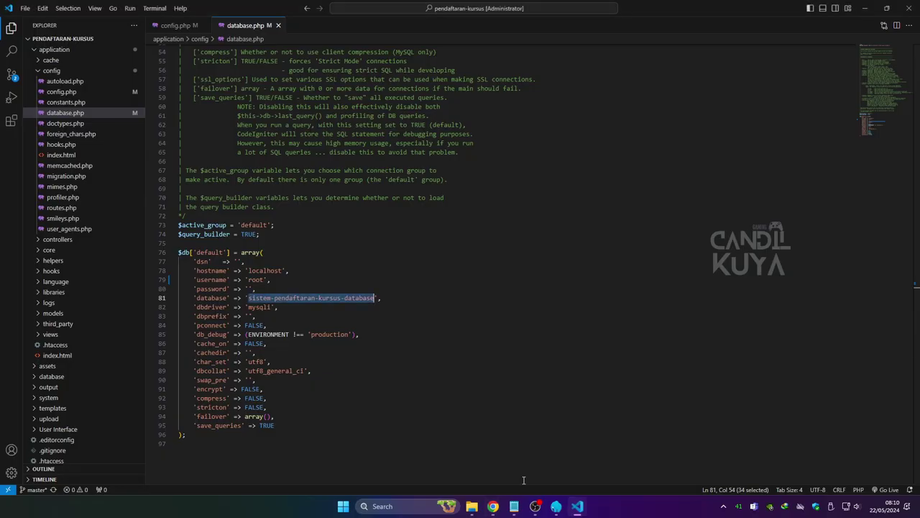
left_click(48, 71)
left_click(54, 49)
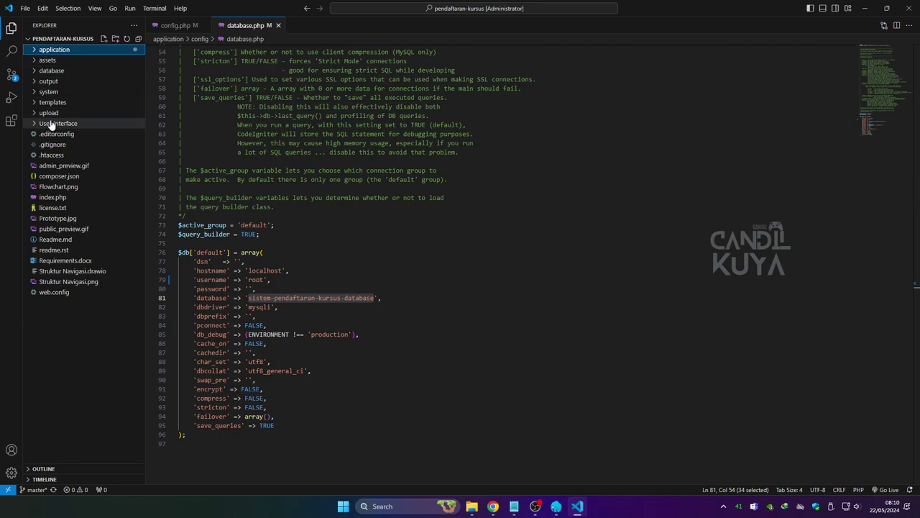
left_click(49, 81)
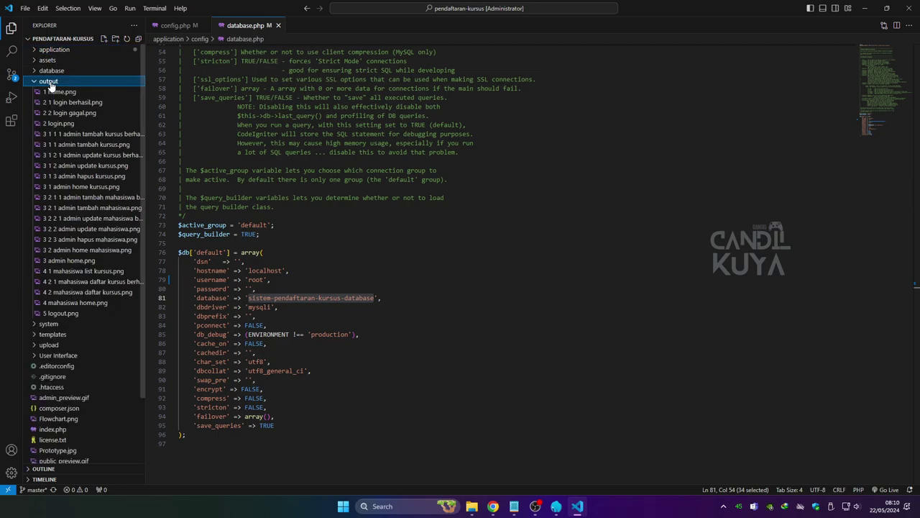
left_click(49, 82)
left_click(53, 49)
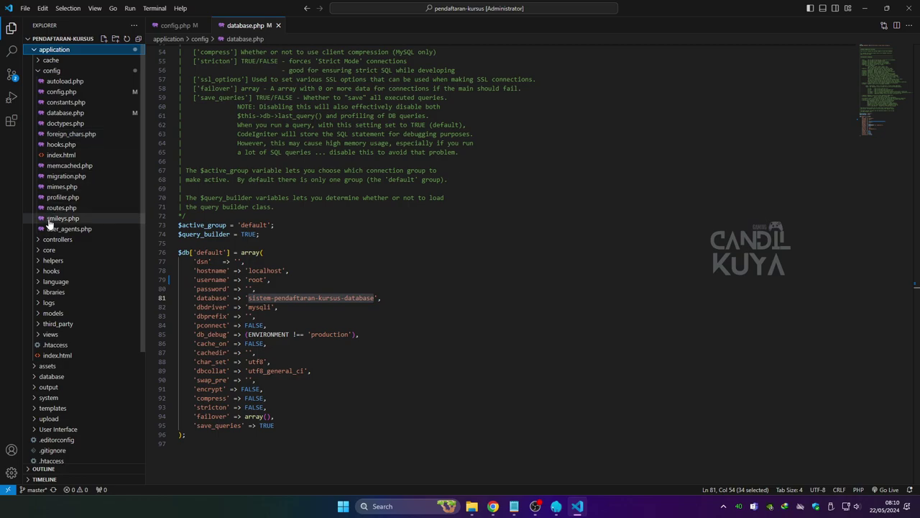
left_click(54, 334)
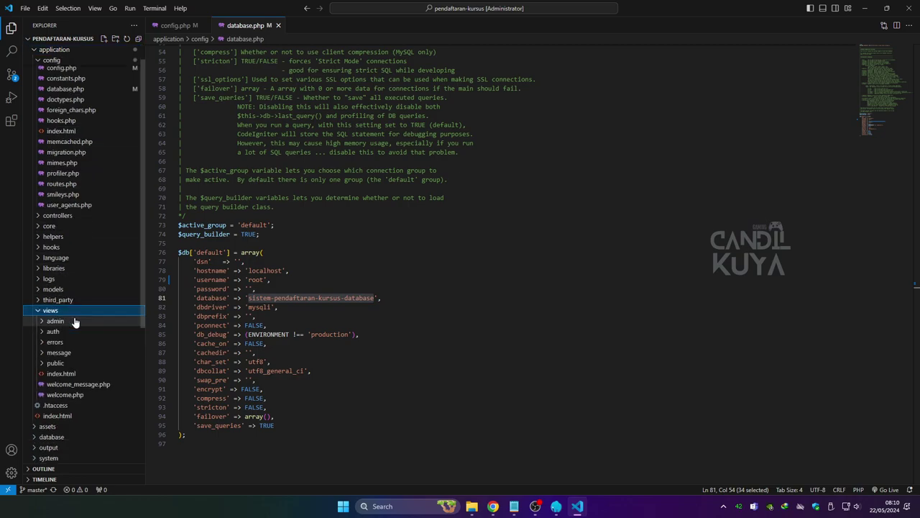
scroll(74, 322, "down", 1)
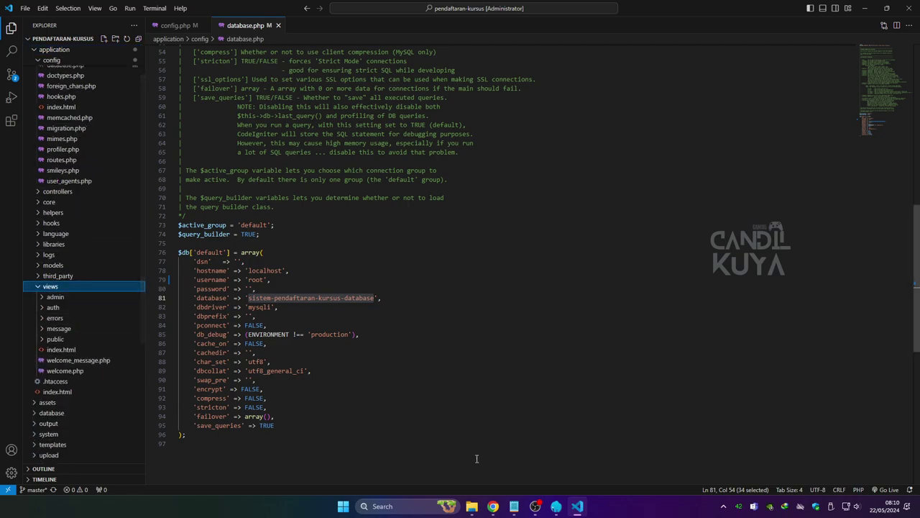
left_click(579, 507)
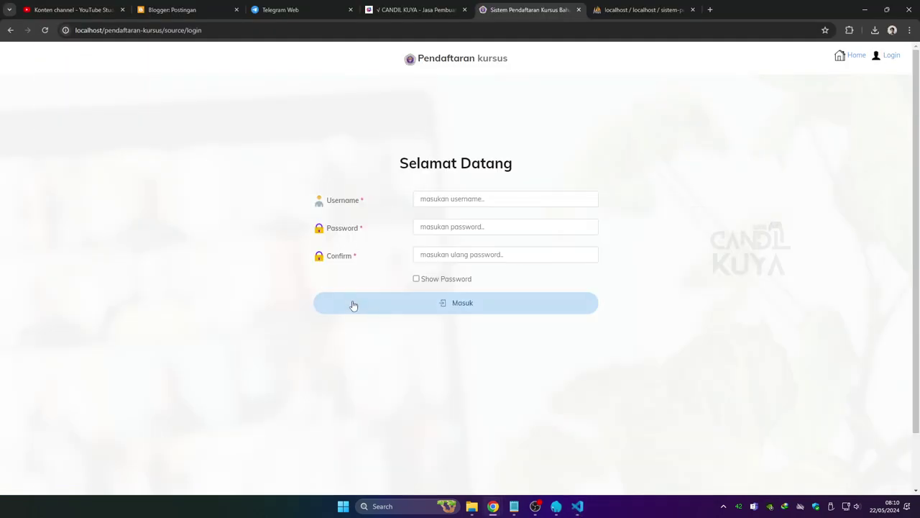
left_click(885, 55)
left_click(626, 14)
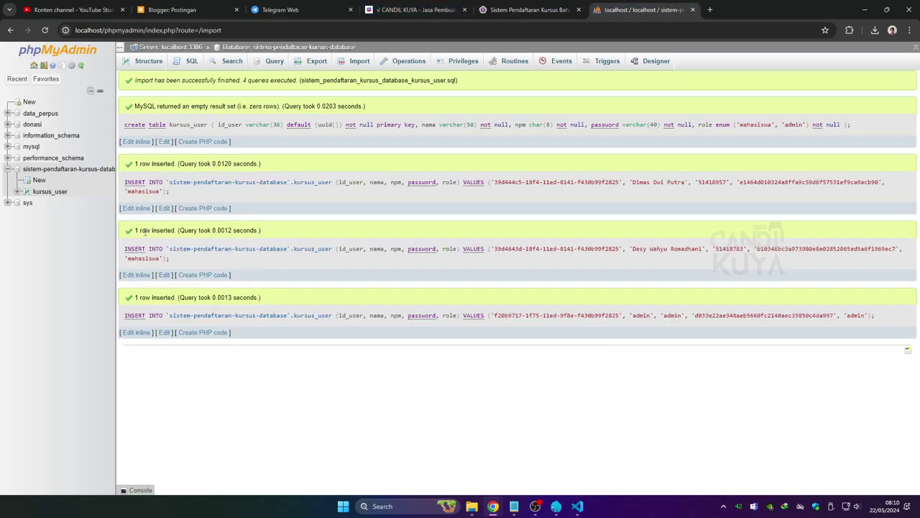
left_click(52, 192)
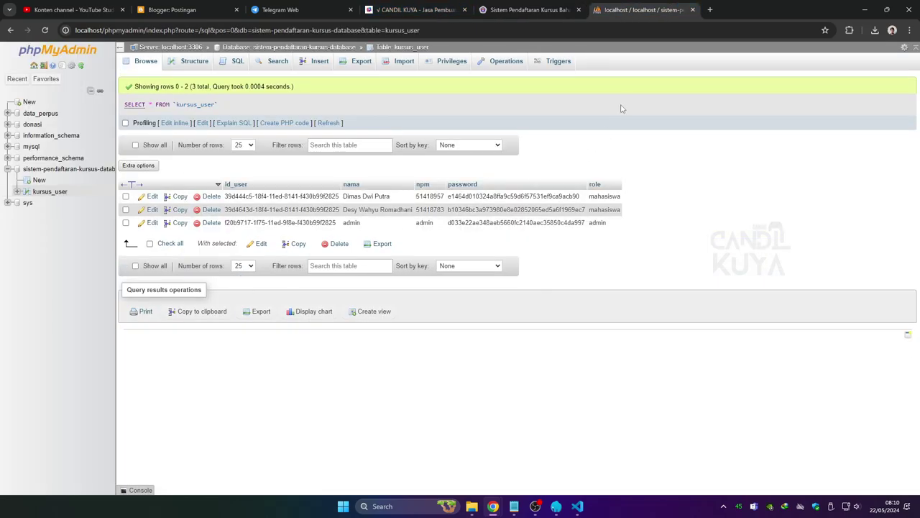
left_click(535, 11)
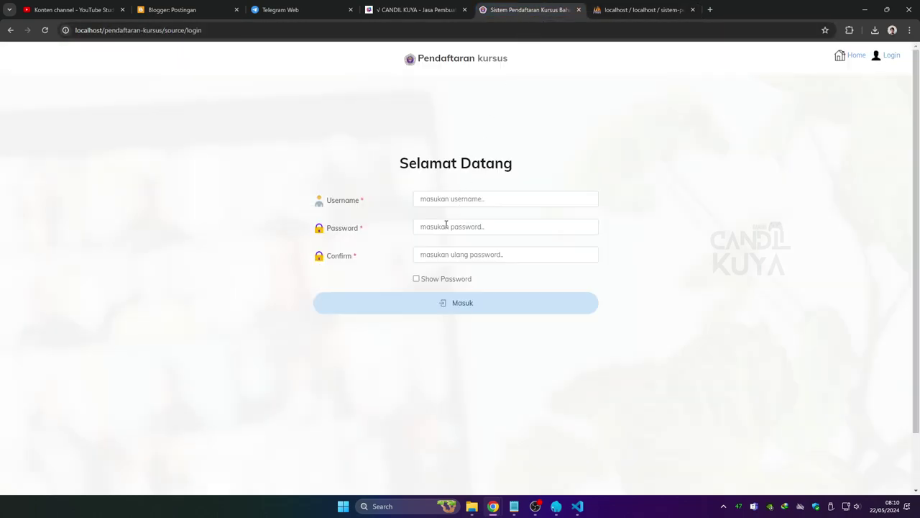
Log in with the admin account credentials, which fails with error 1146 for missing kursus_message.
left_click(444, 203)
type("admin")
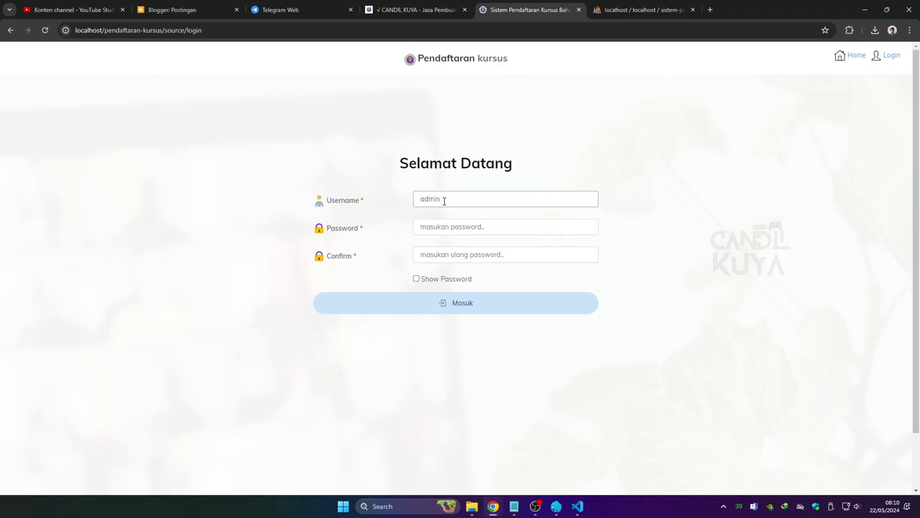
left_click(444, 225)
type("ad")
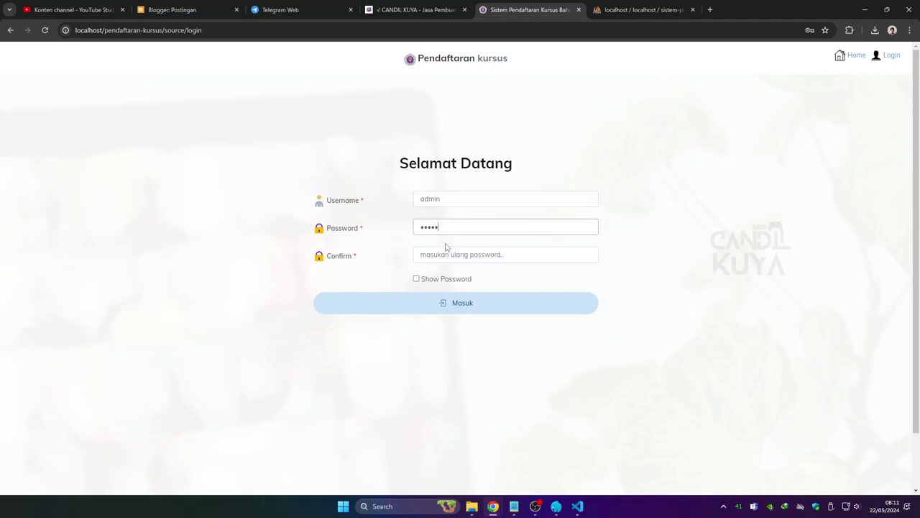
left_click(446, 255)
type("admin")
left_click(460, 303)
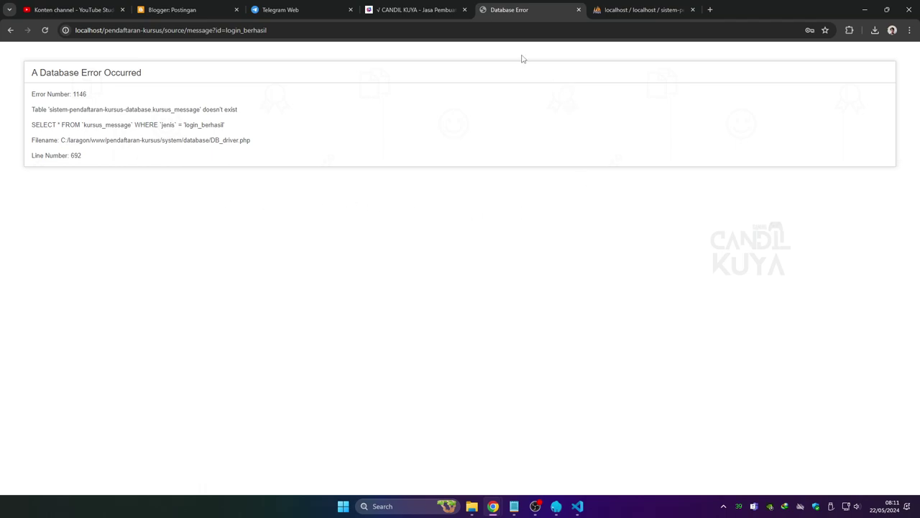
left_click(611, 14)
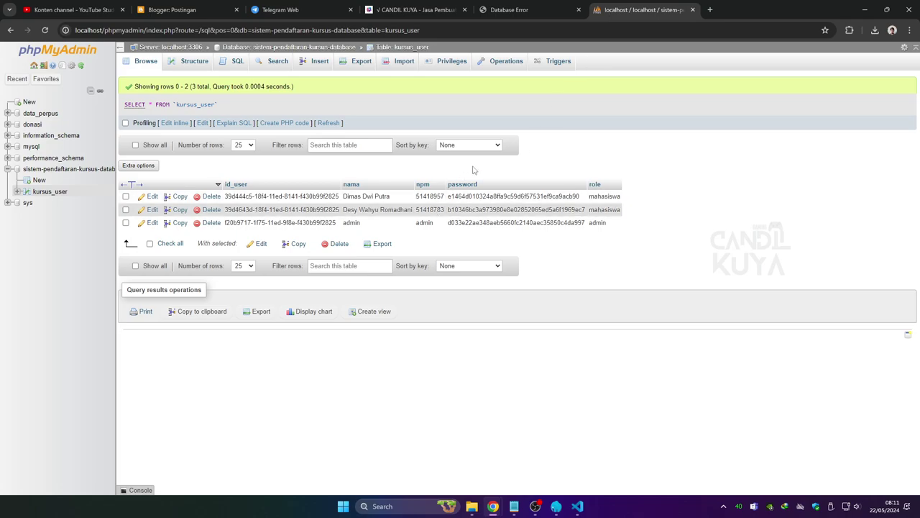
Recheck the error page, then import the kursus_message SQL file into the course database.
left_click(517, 9)
left_click(44, 30)
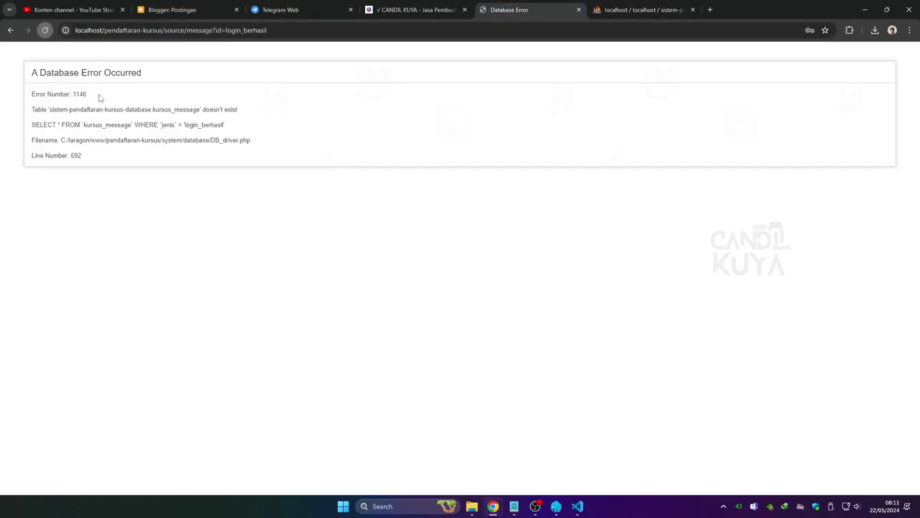
left_click(607, 15)
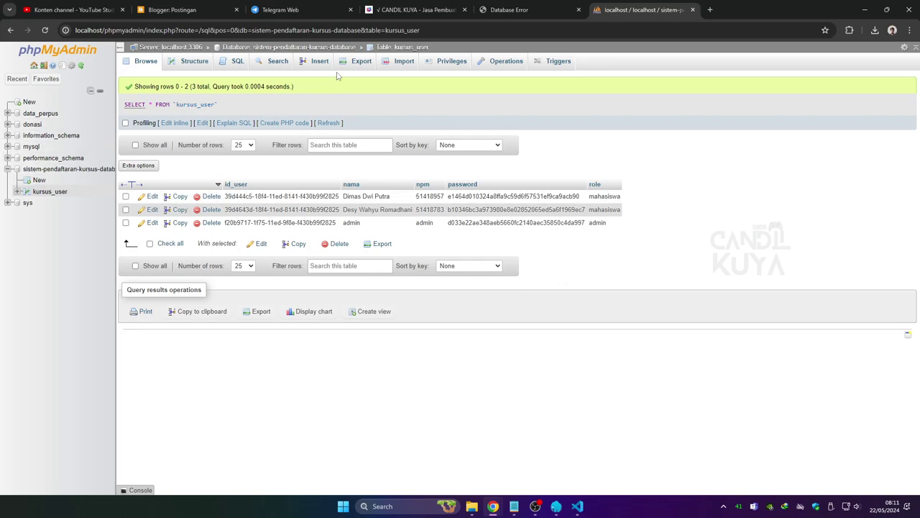
left_click(399, 61)
left_click(238, 185)
left_click(183, 124)
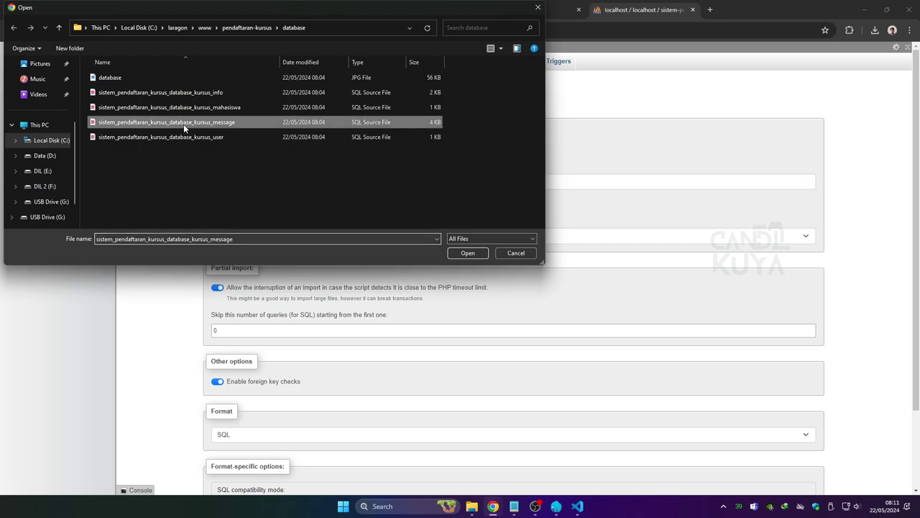
left_click(467, 252)
scroll(230, 431, "down", 2)
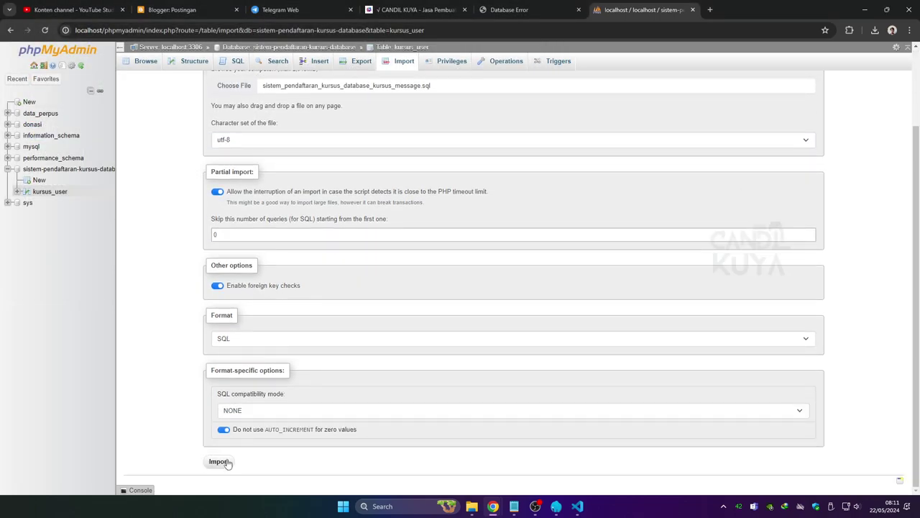
left_click(221, 462)
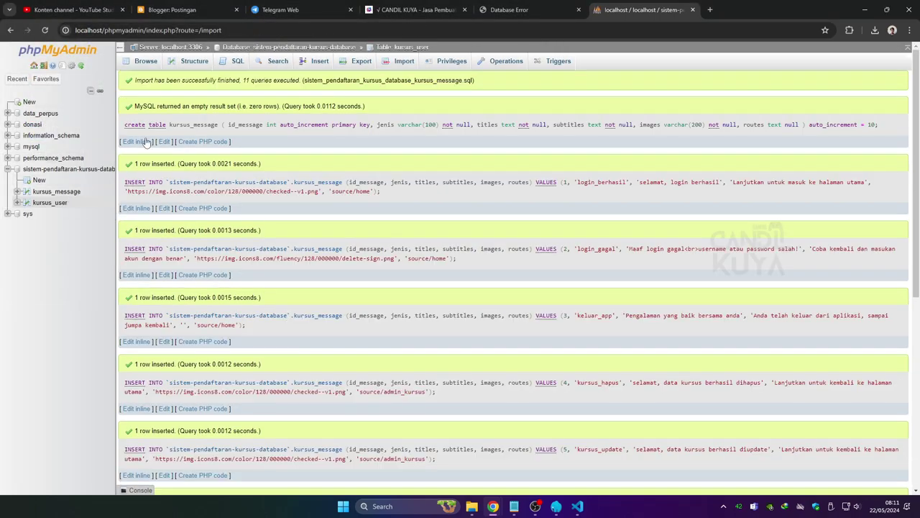
Import the kursus_mahasiswa SQL file.
left_click(399, 61)
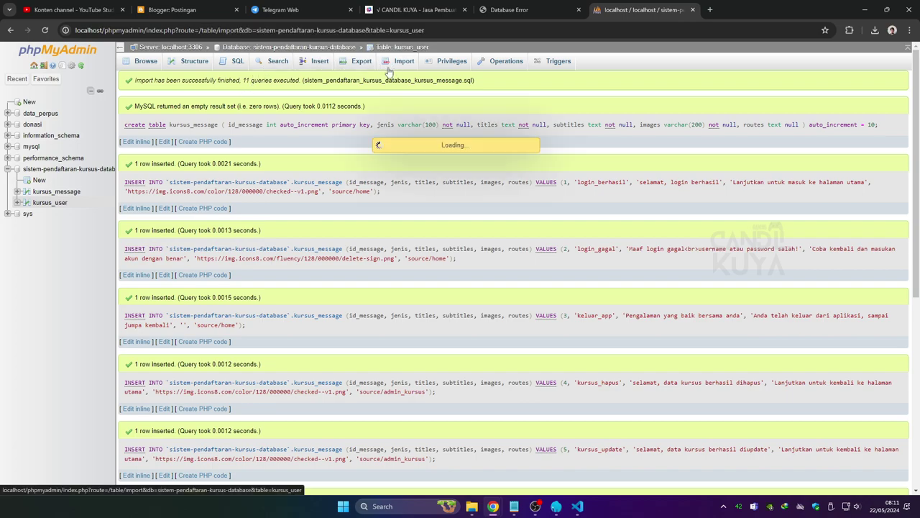
left_click(230, 180)
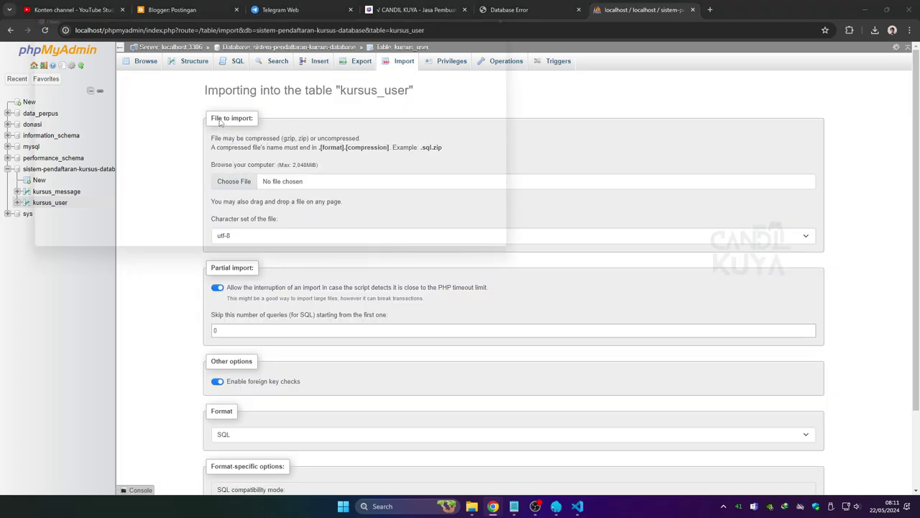
left_click(191, 107)
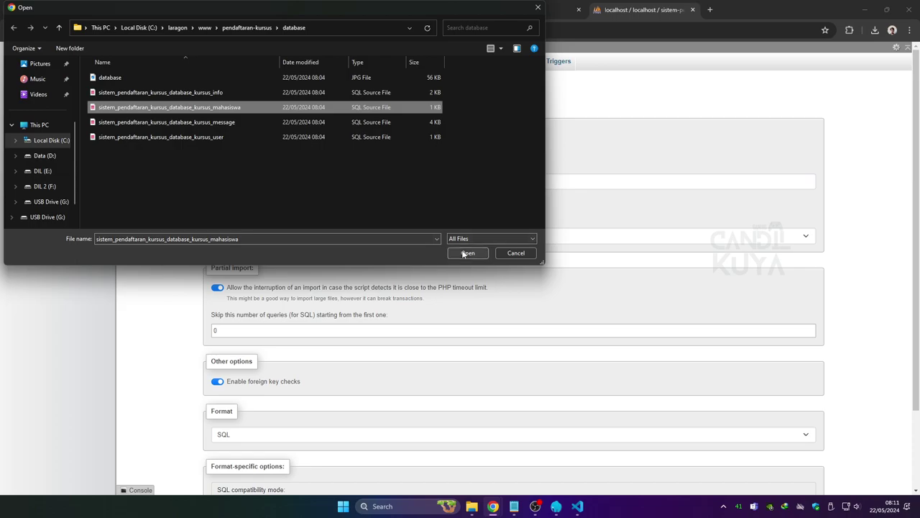
left_click(467, 252)
scroll(237, 460, "down", 2)
left_click(224, 465)
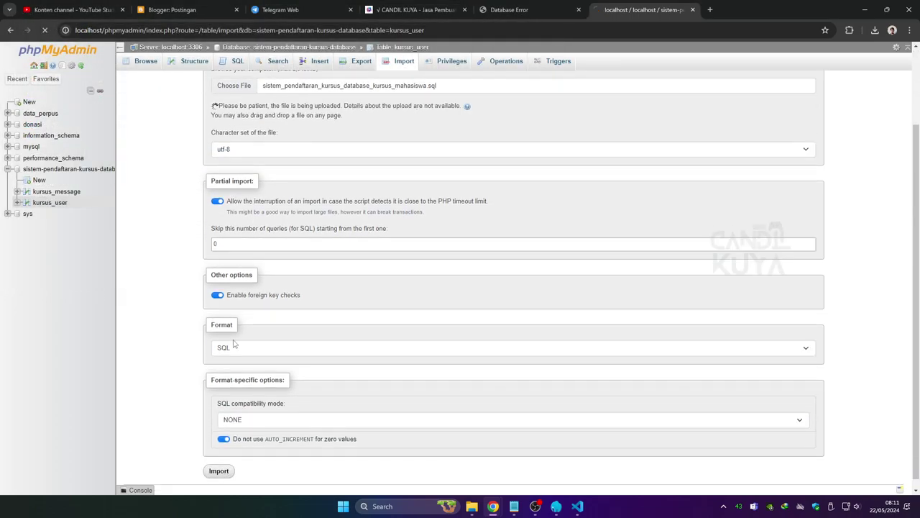
Import the kursus_info SQL file.
left_click(400, 62)
left_click(228, 189)
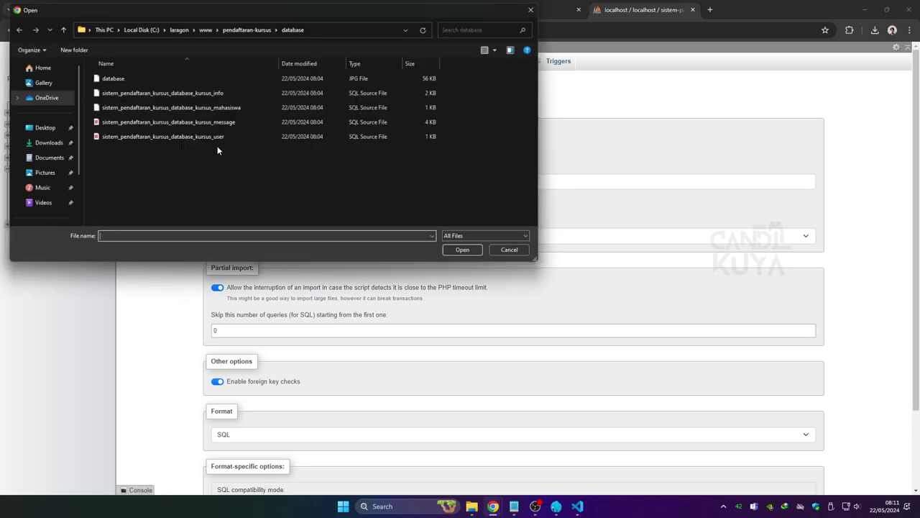
left_click(168, 93)
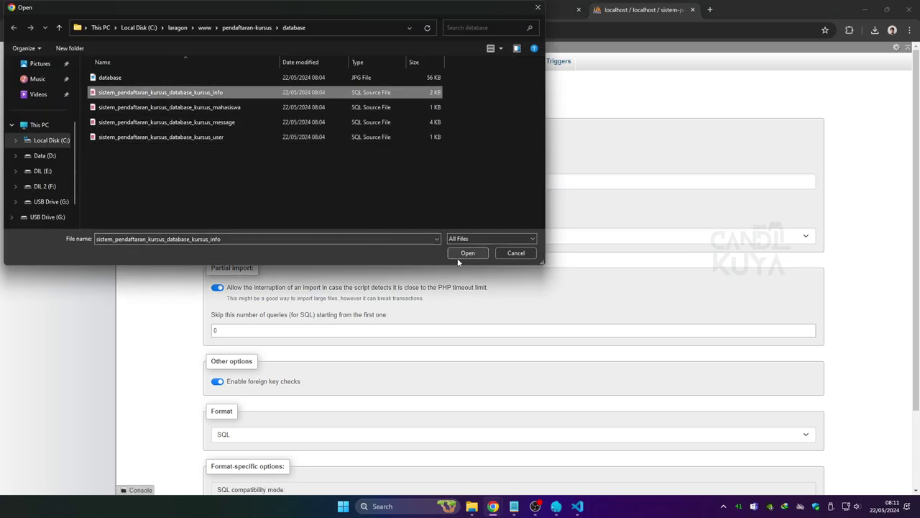
left_click(467, 252)
scroll(226, 432, "down", 2)
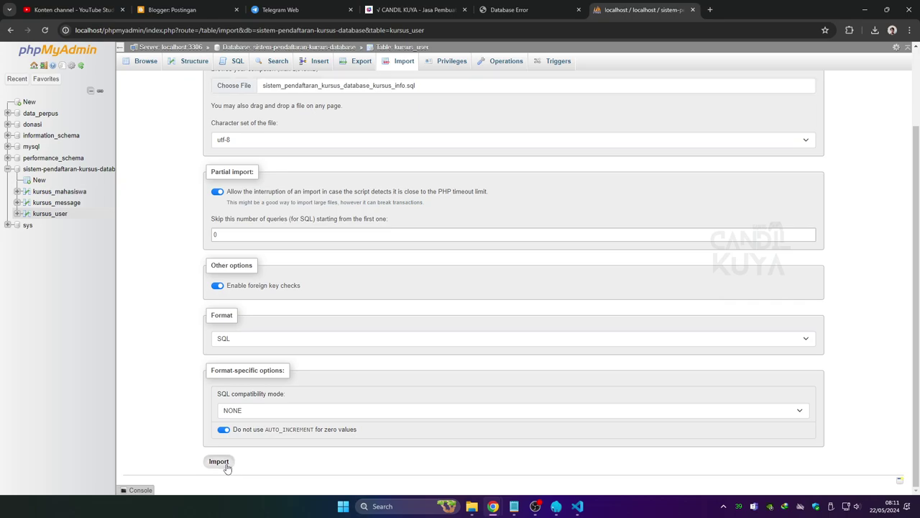
left_click(223, 464)
Reload the app, continue via Lanjutkan, and open the KURSUS list with Fundamental Web and Desktop.
left_click(513, 17)
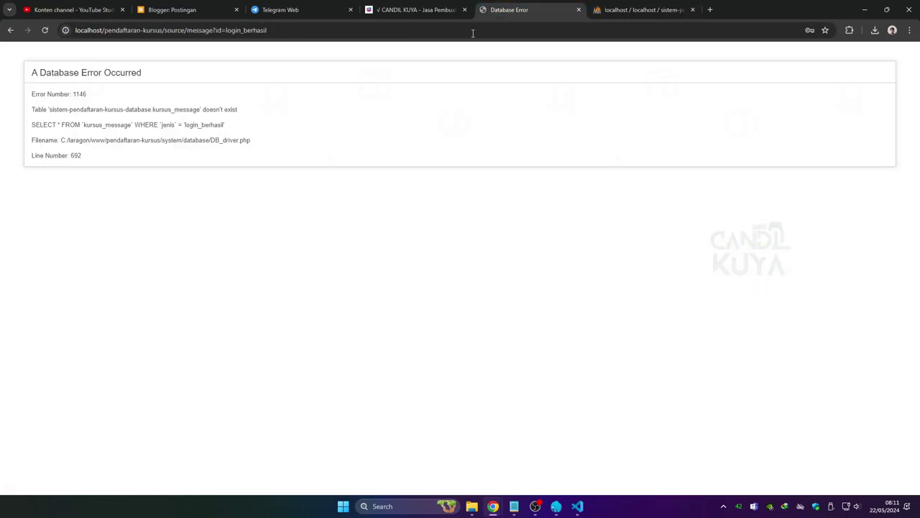
left_click(45, 30)
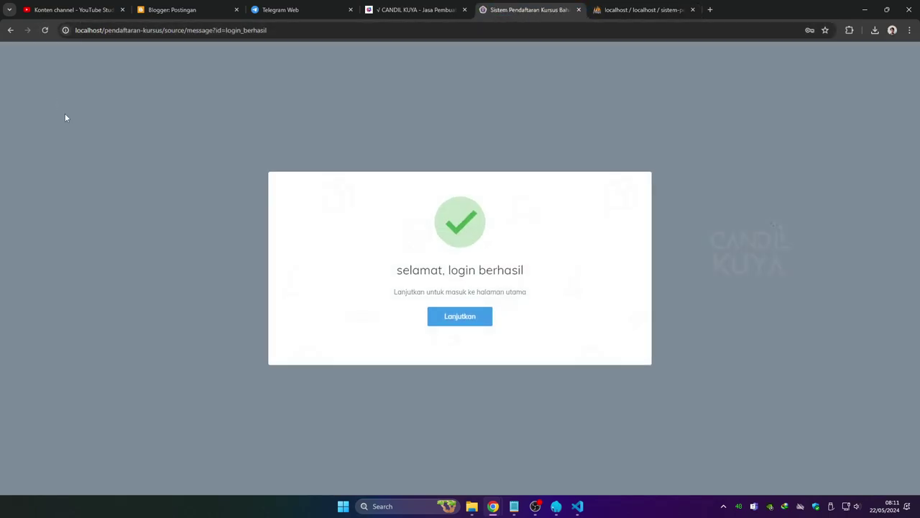
left_click(460, 317)
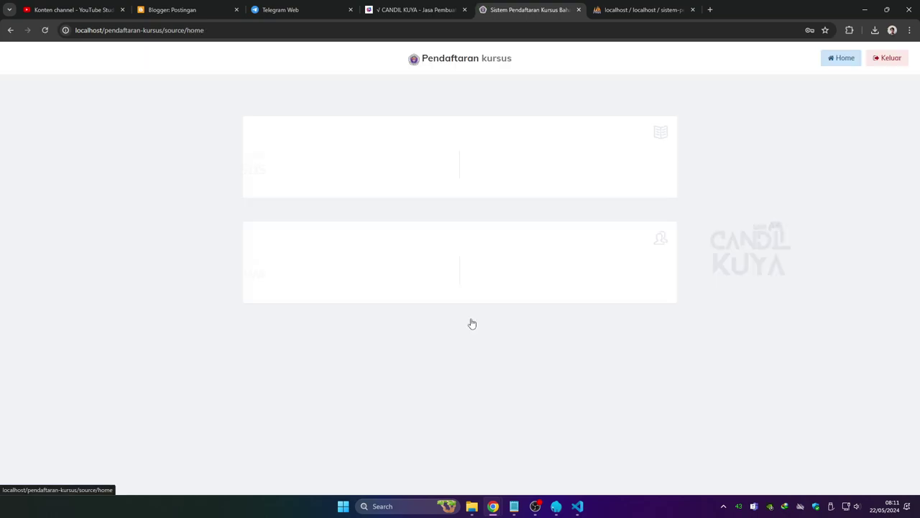
left_click(434, 180)
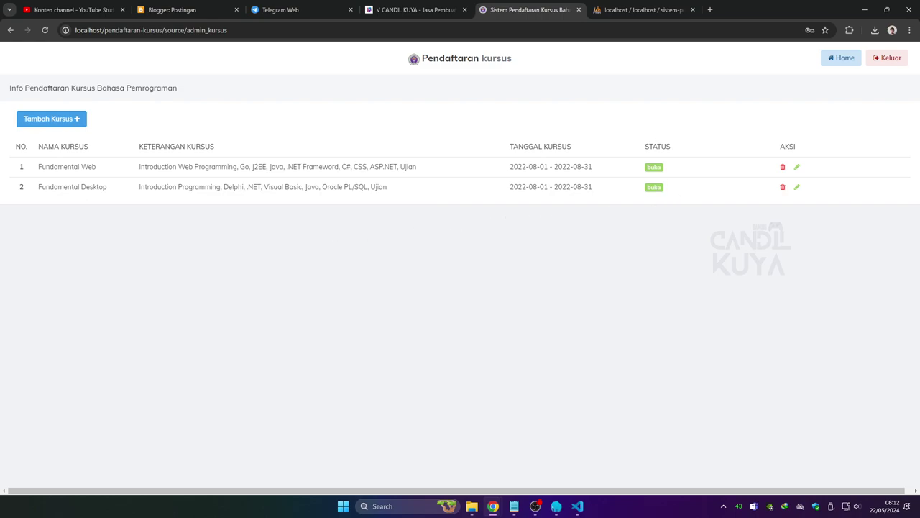
Inspect the Fundamental Web edit form and Tambah Kursus status options, closing both unsaved.
left_click(796, 168)
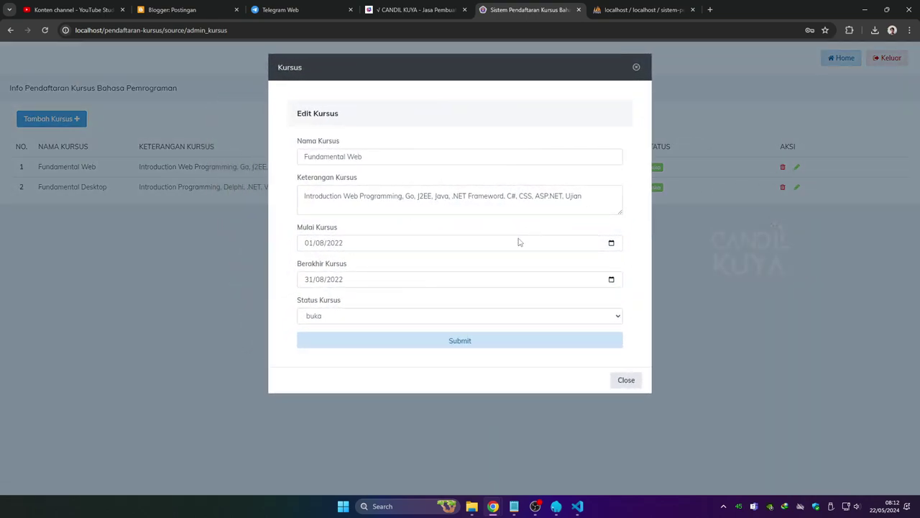
left_click(635, 68)
left_click(68, 121)
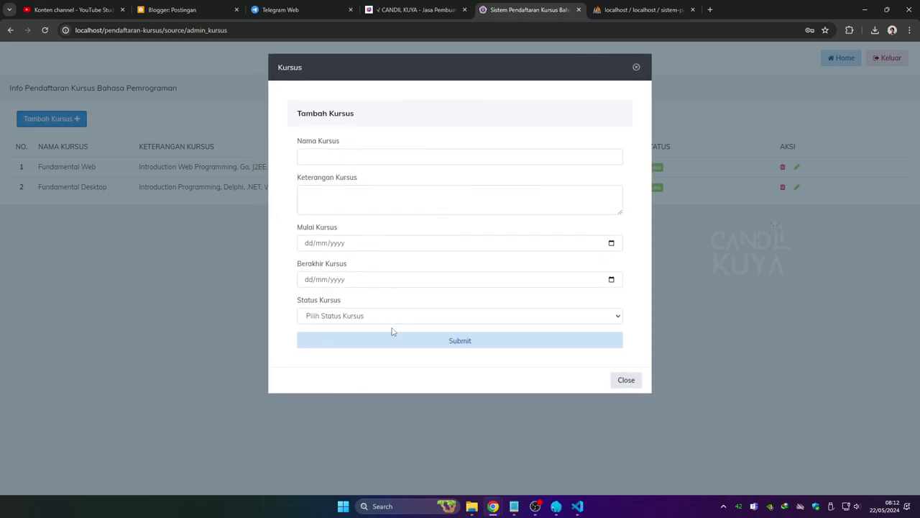
left_click(370, 323)
left_click(370, 324)
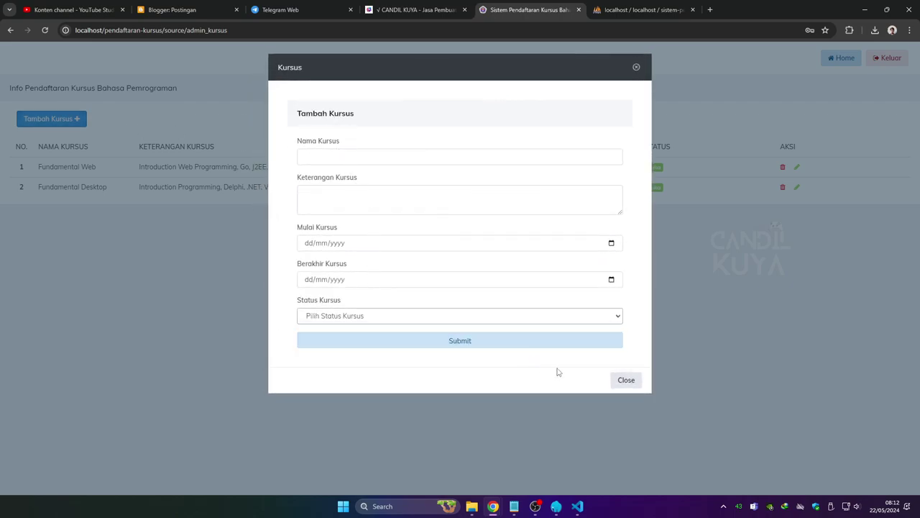
left_click(635, 68)
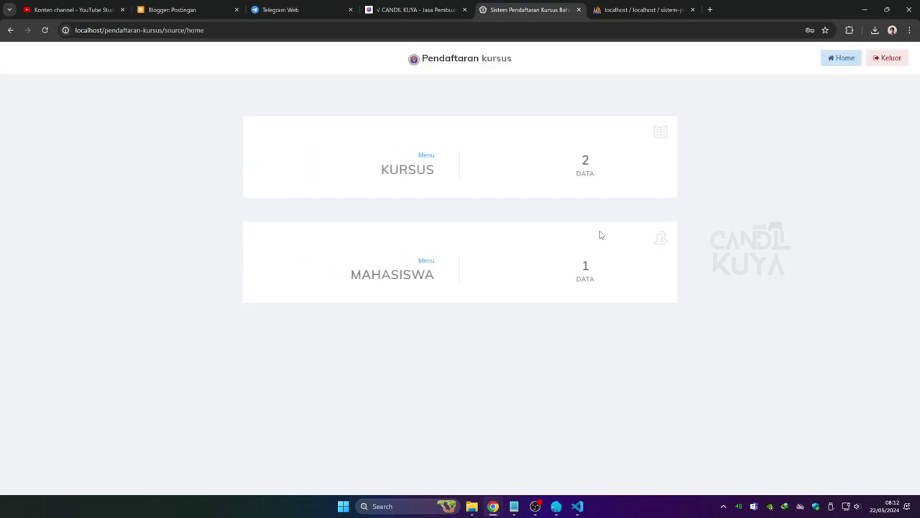
Log out via Keluar and Lanjutkan, reload the login page, then follow its Home link.
left_click(893, 59)
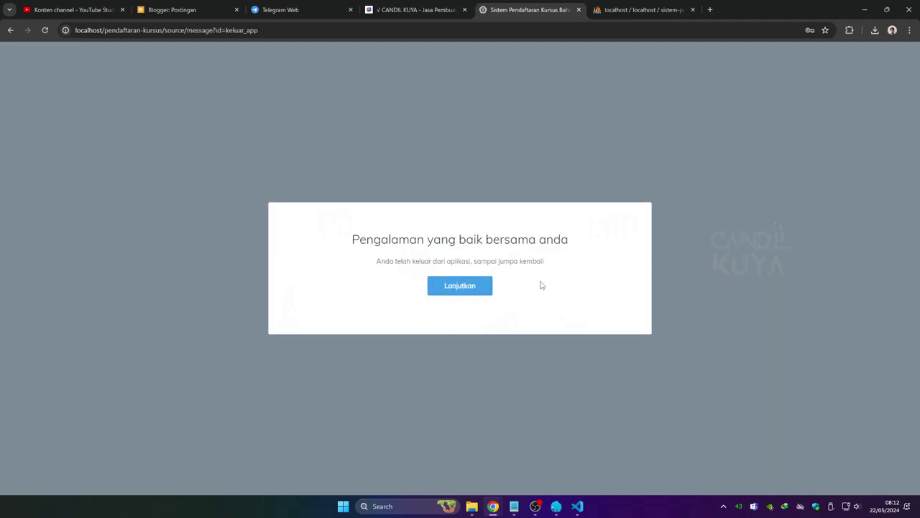
left_click(471, 292)
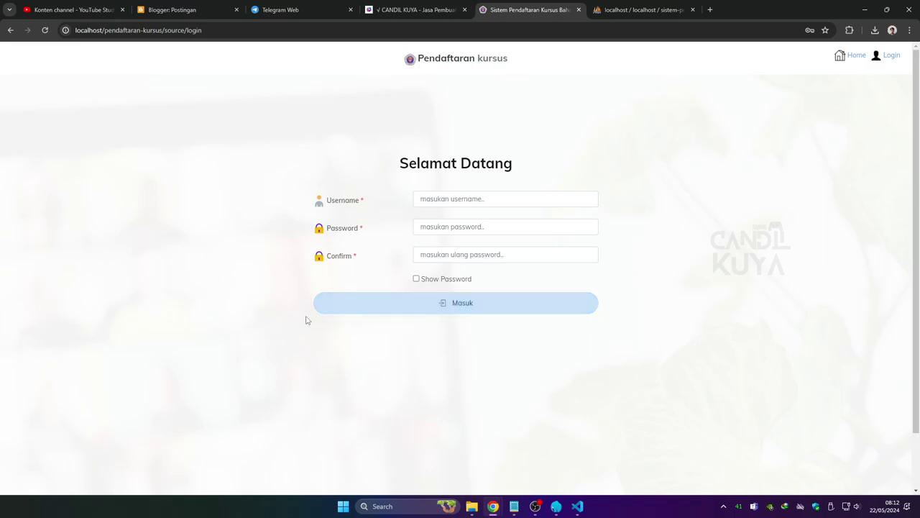
left_click(874, 62)
left_click(842, 56)
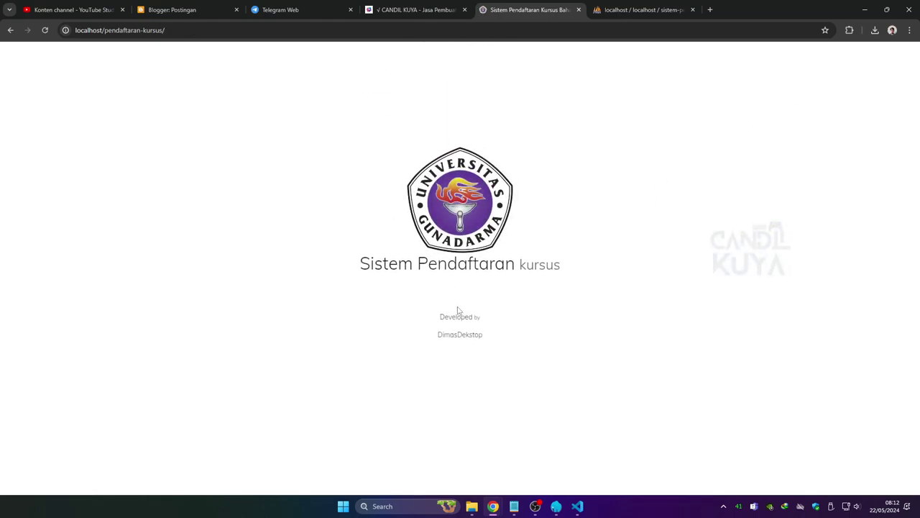
left_click(578, 505)
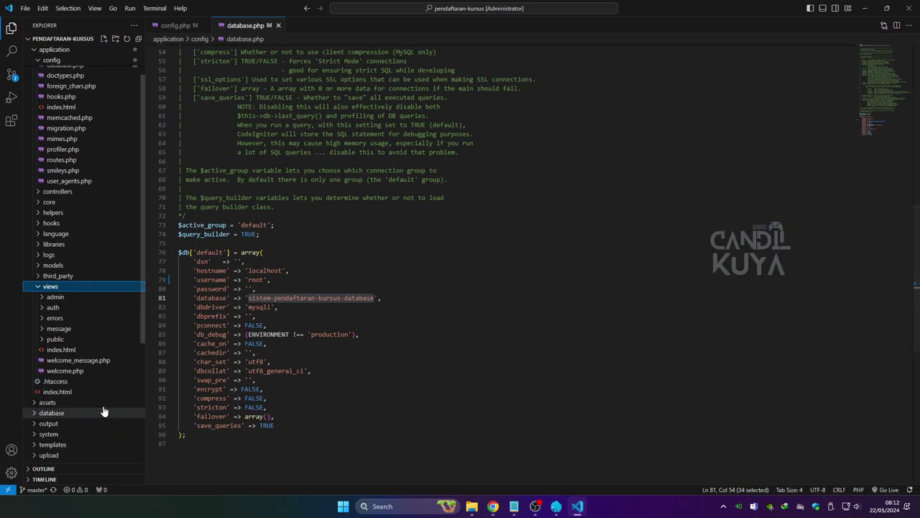
Browse the public, errors and auth views subfolders, then collapse views and config.
scroll(79, 368, "down", 1)
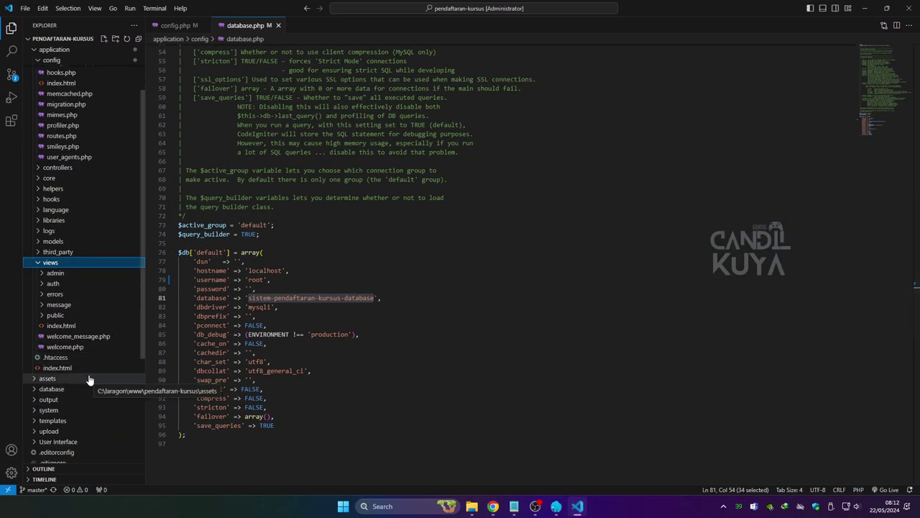
scroll(87, 380, "down", 3)
scroll(92, 382, "down", 3)
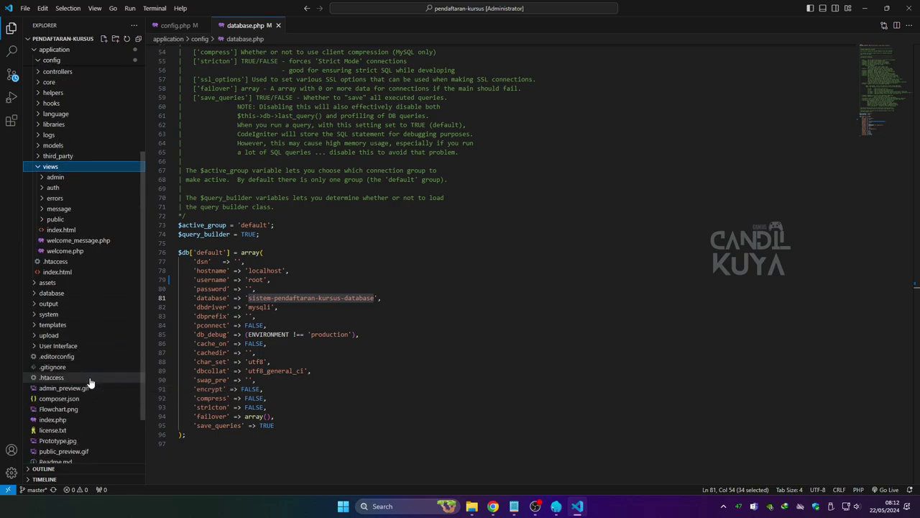
scroll(97, 381, "down", 1)
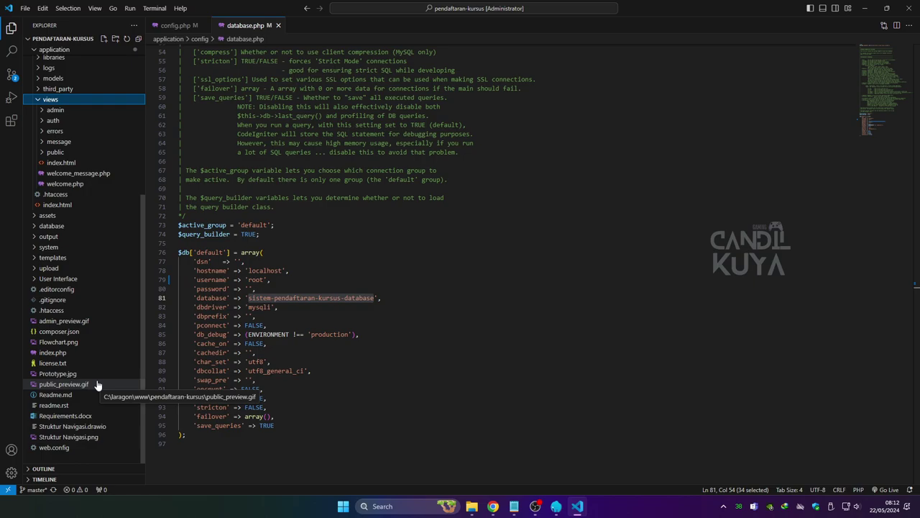
scroll(98, 382, "up", 4)
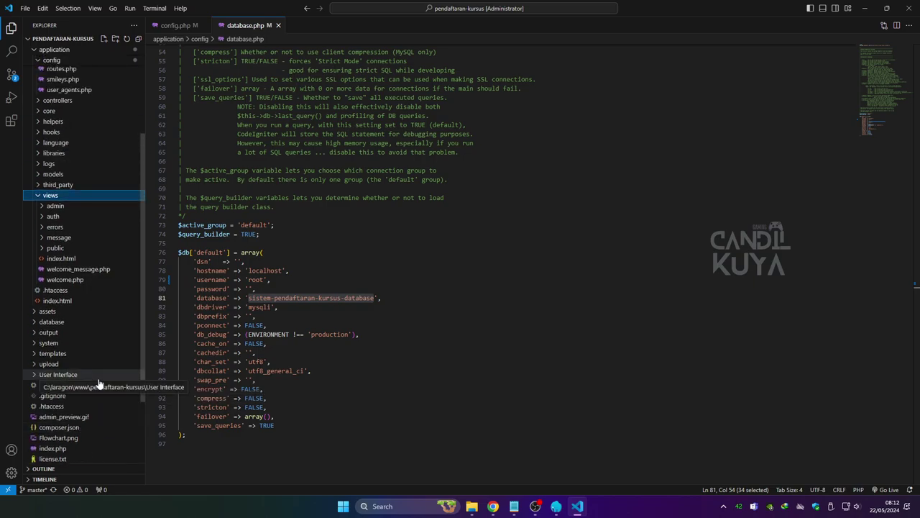
left_click(88, 249)
left_click(90, 248)
double_click(88, 237)
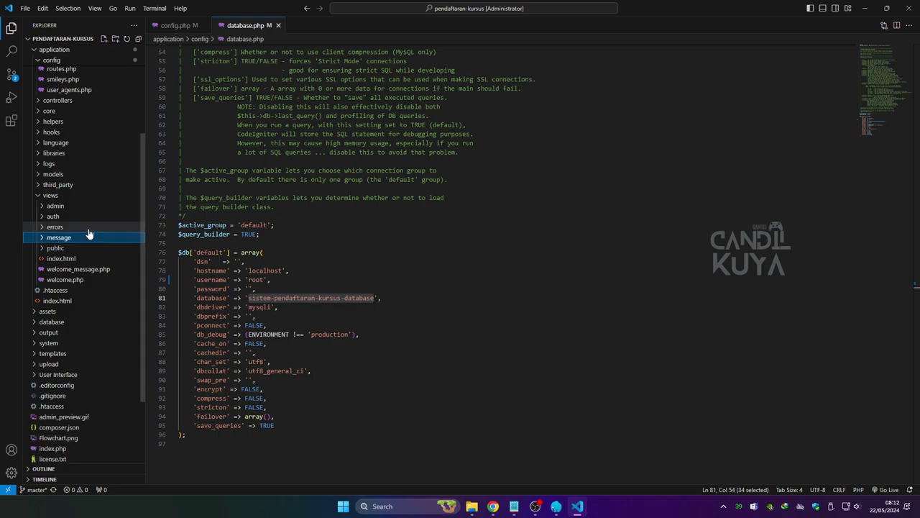
left_click(88, 228)
left_click(89, 227)
left_click(89, 217)
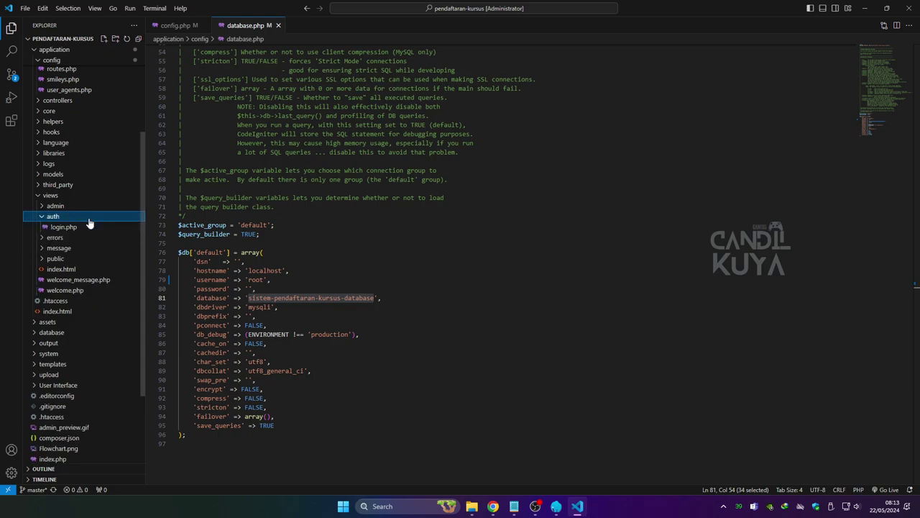
left_click(88, 219)
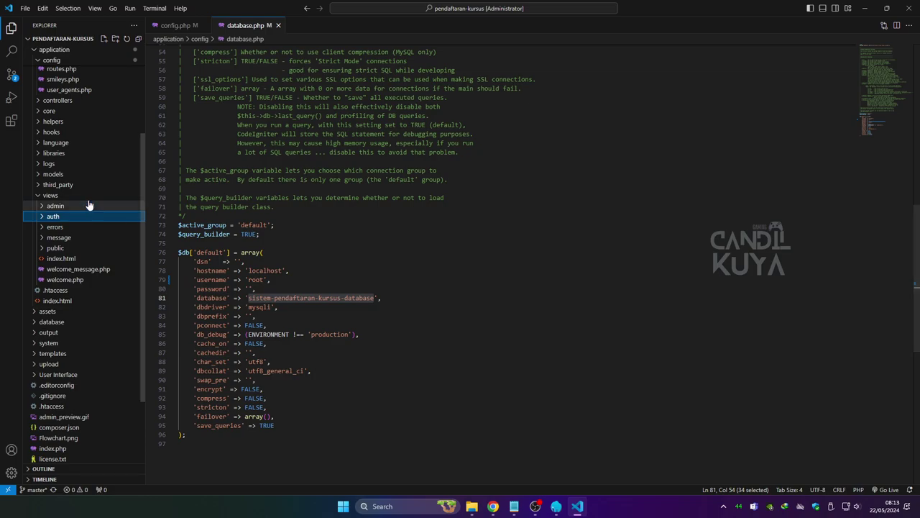
left_click(79, 195)
scroll(107, 273, "up", 4)
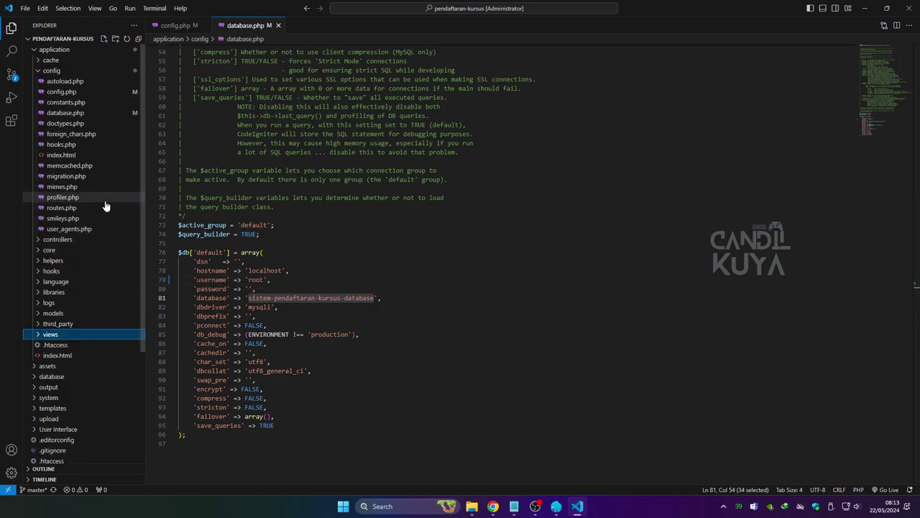
left_click(72, 71)
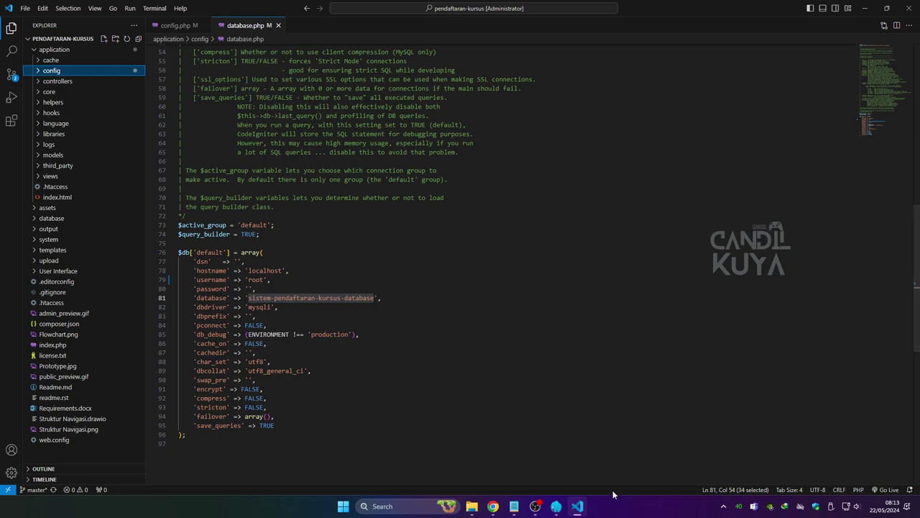
View the Login, Mahasiswa and Informasi Kursus mockups in User Interface, then minimize VS Code.
left_click(72, 271)
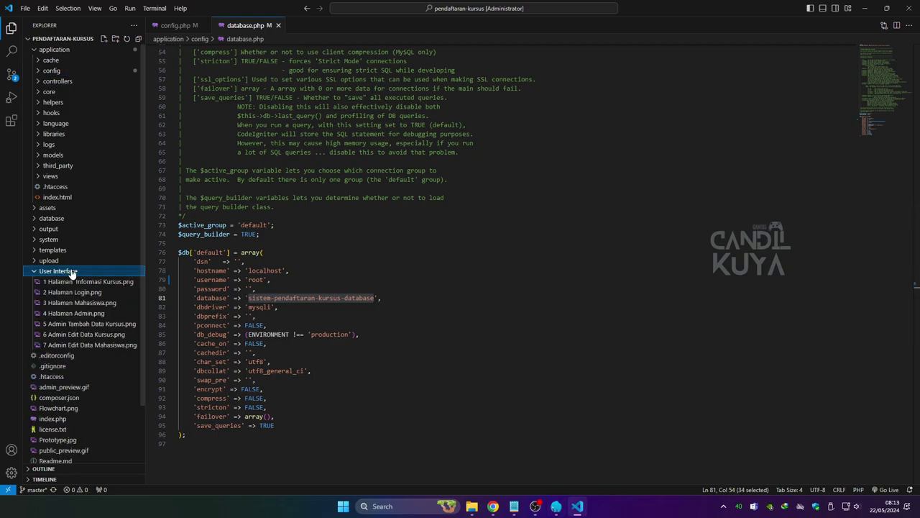
left_click(119, 272)
left_click(118, 273)
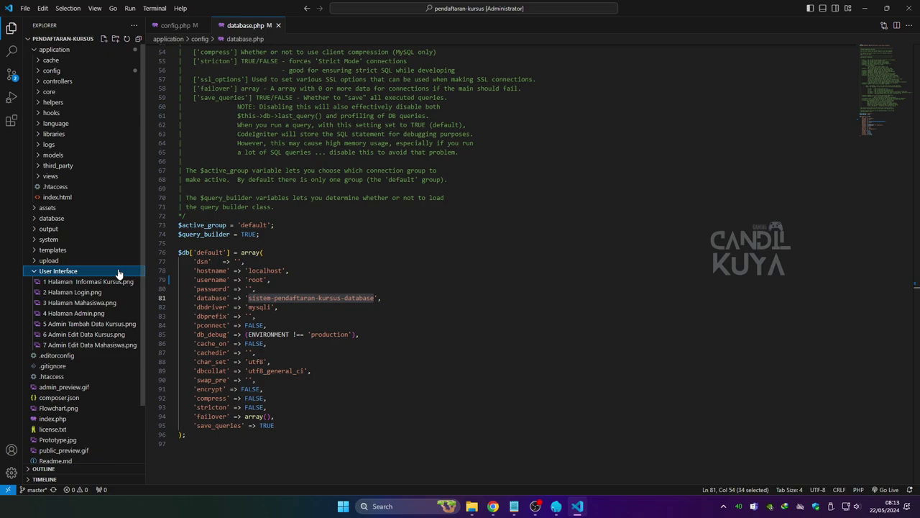
left_click(113, 293)
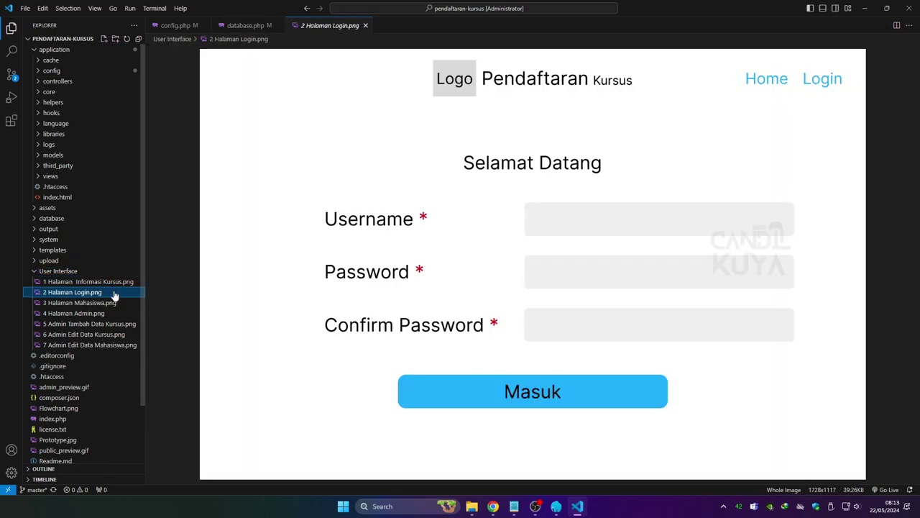
left_click(107, 303)
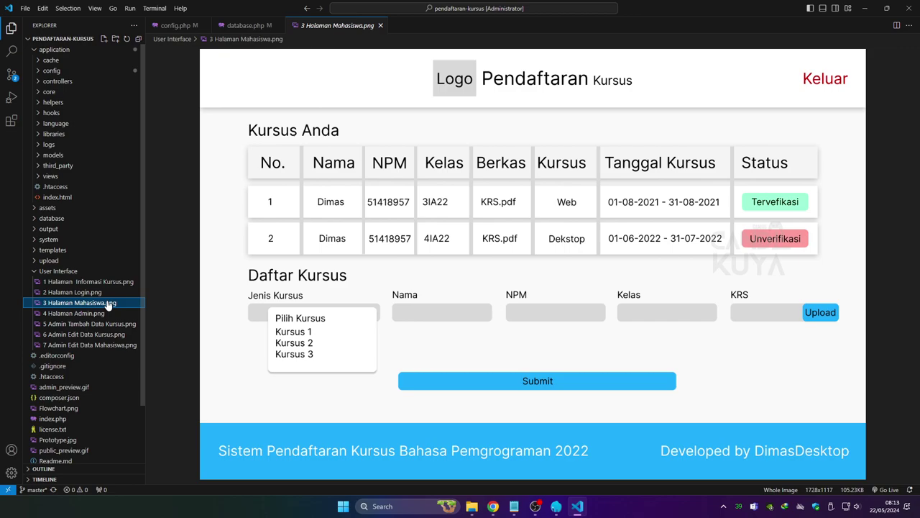
left_click(105, 283)
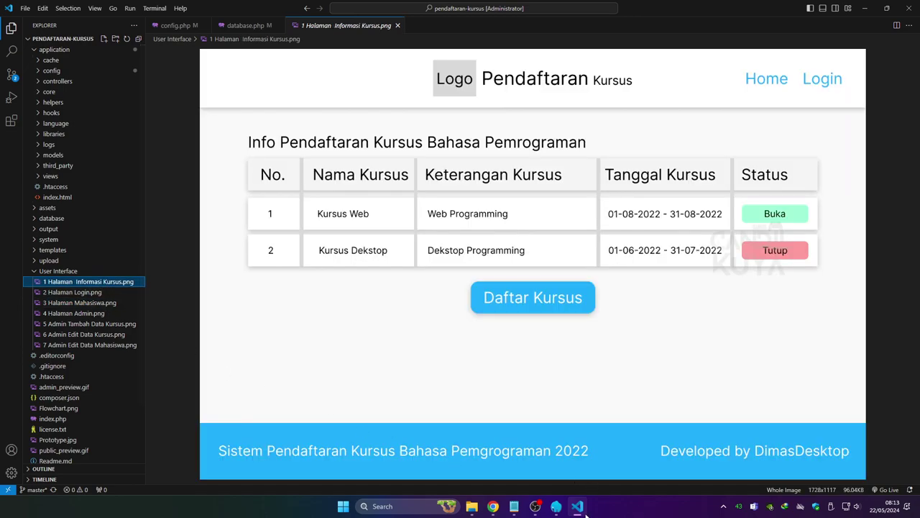
left_click(585, 510)
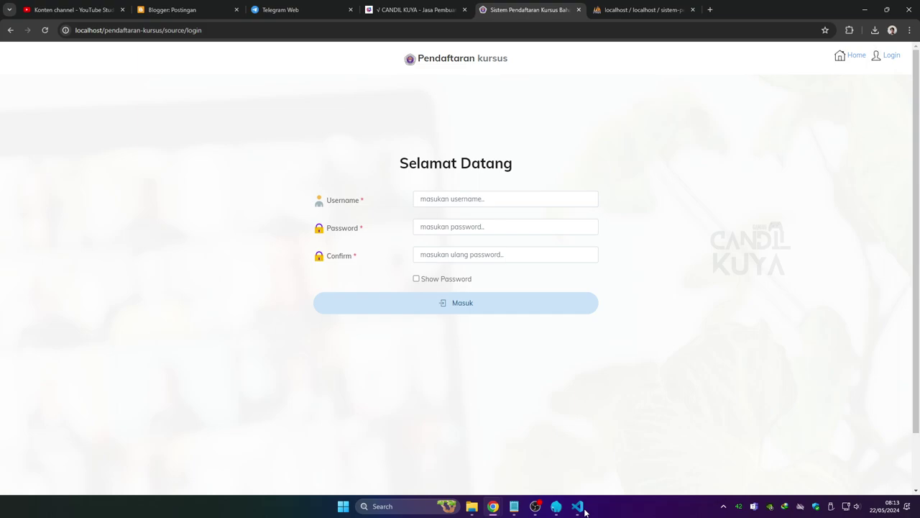
Browse kursus_mahasiswa, kursus_info and kursus_message, ending on kursus_user's three accounts.
left_click(611, 11)
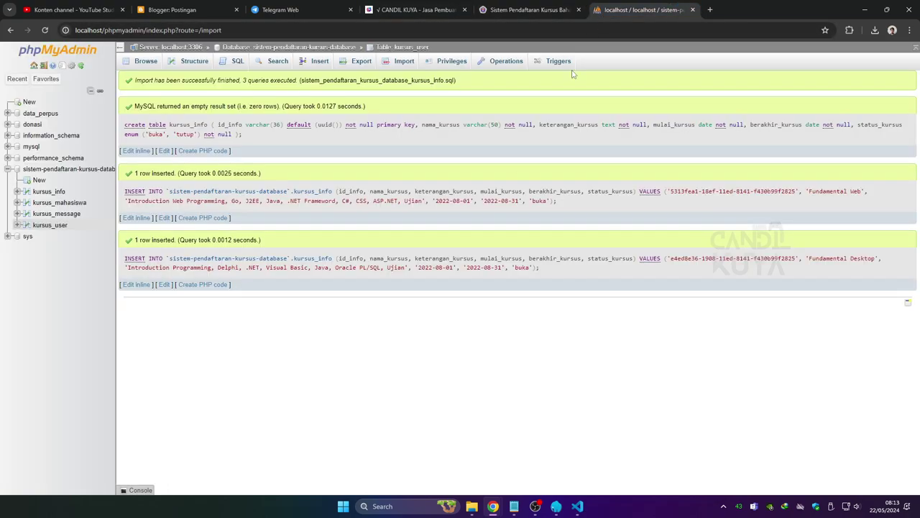
left_click(59, 202)
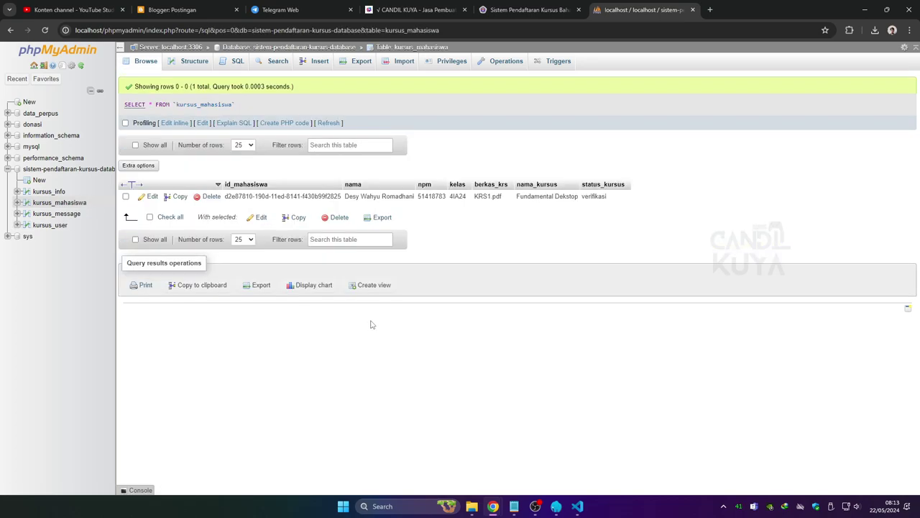
left_click(49, 192)
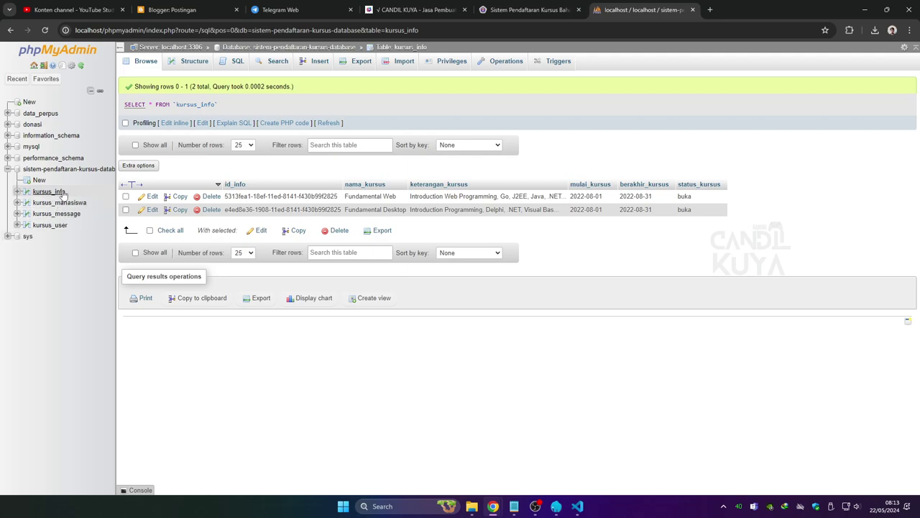
left_click(57, 214)
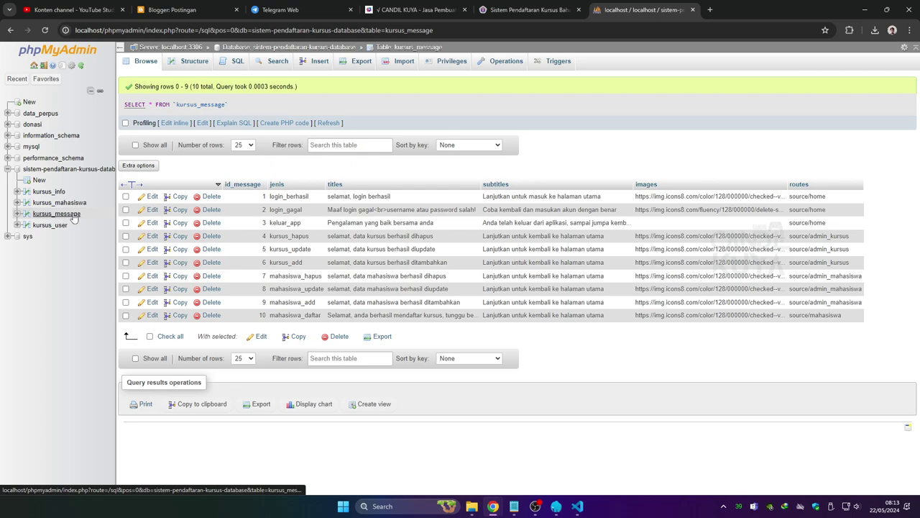
left_click(61, 227)
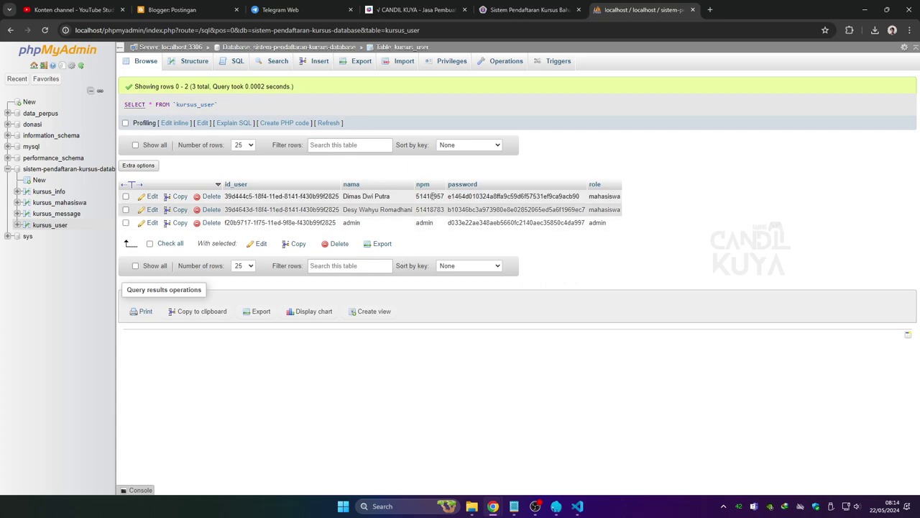
Save the first student's password with the MD5 function applied to a new value.
double_click(431, 195)
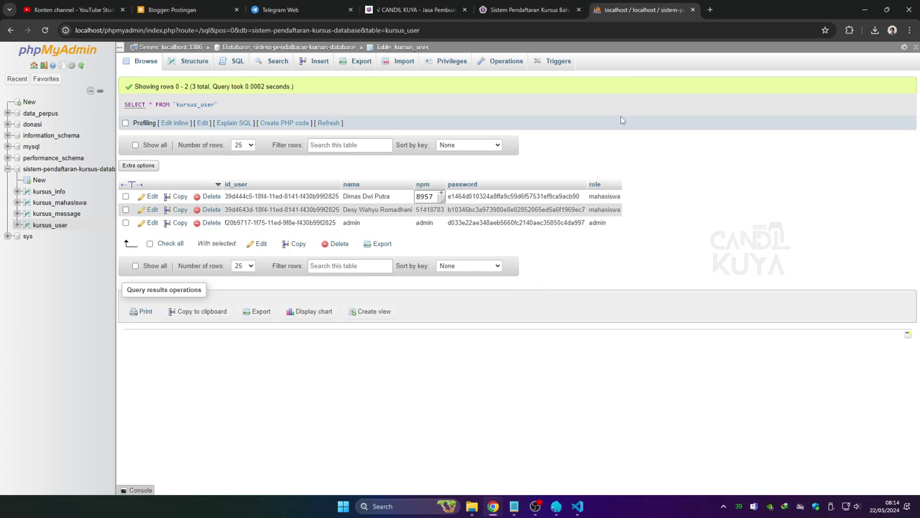
key("Return")
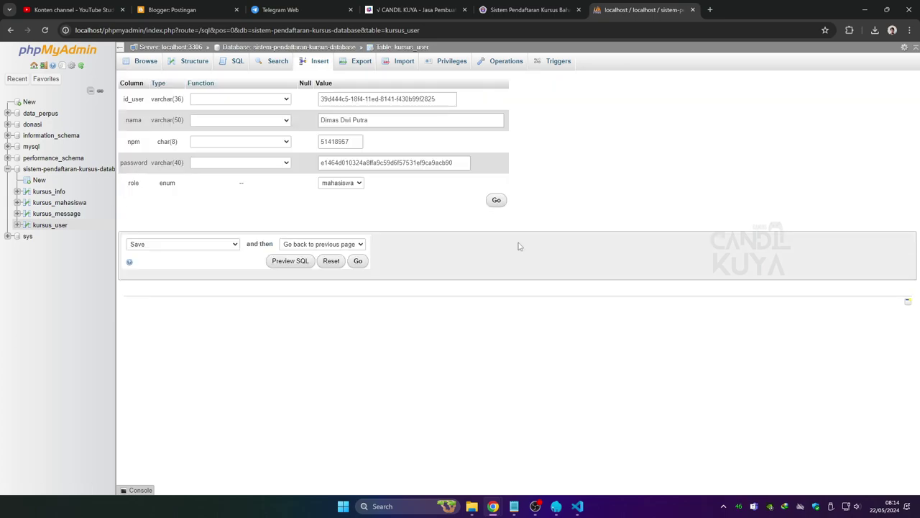
left_click(262, 164)
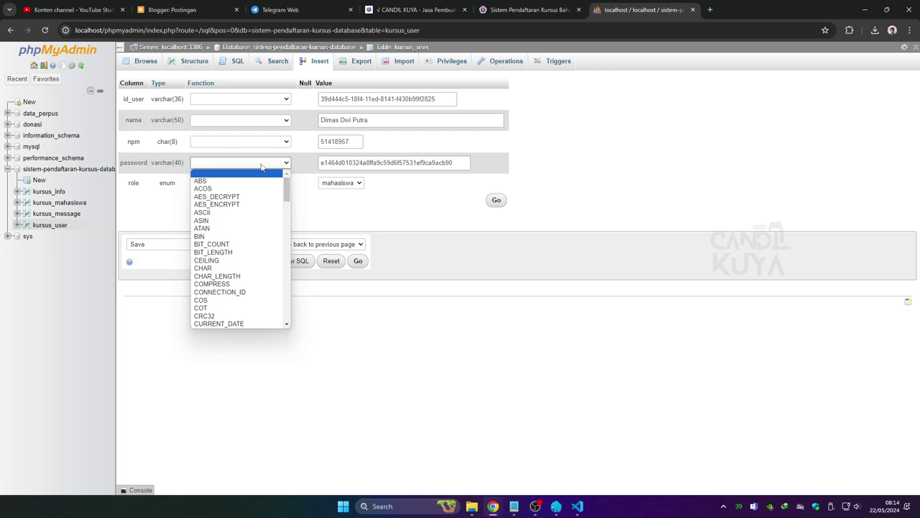
scroll(223, 298, "down", 3)
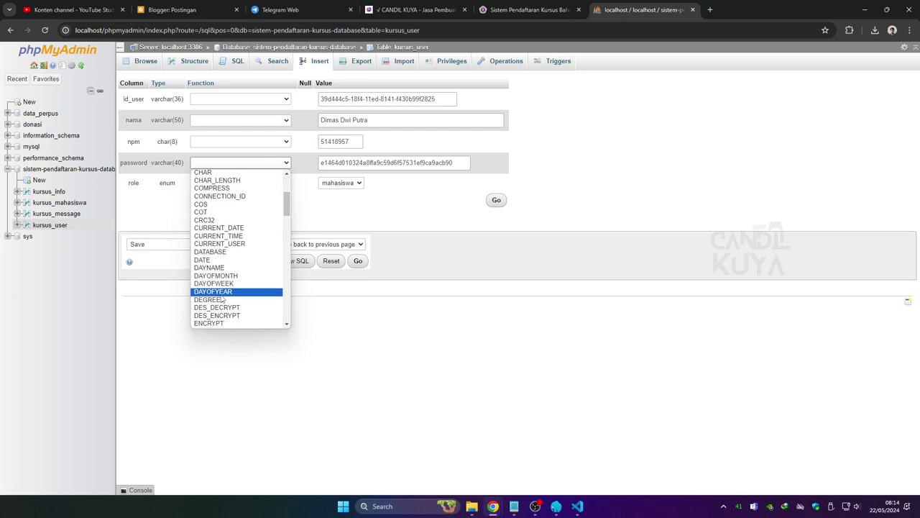
scroll(223, 299, "down", 3)
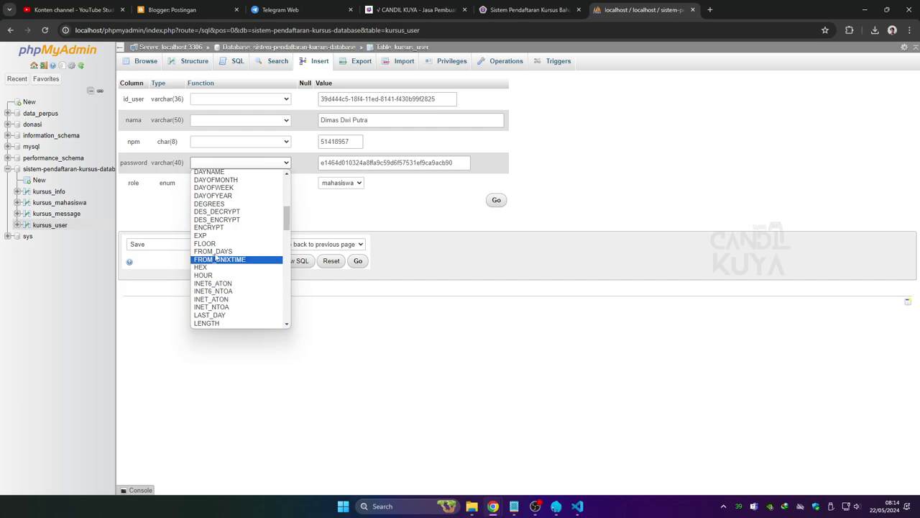
scroll(216, 263, "up", 2)
scroll(217, 262, "down", 5)
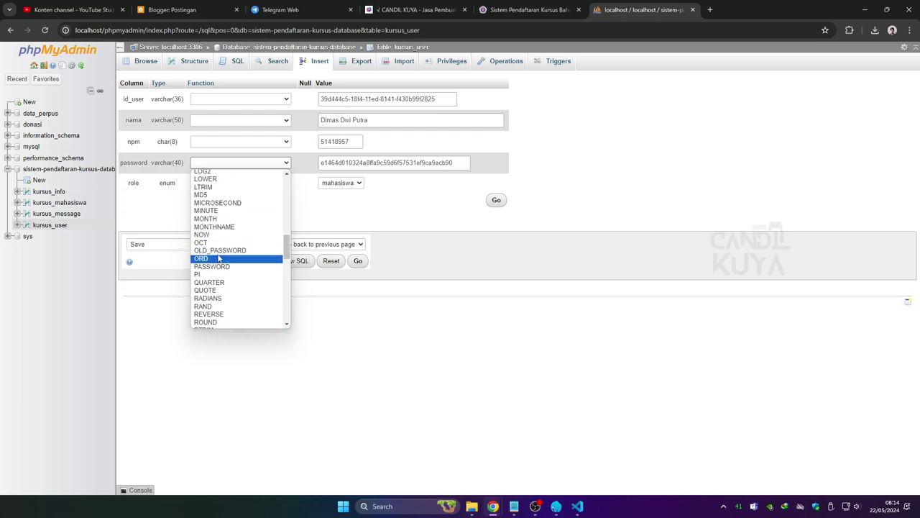
left_click(204, 195)
double_click(338, 163)
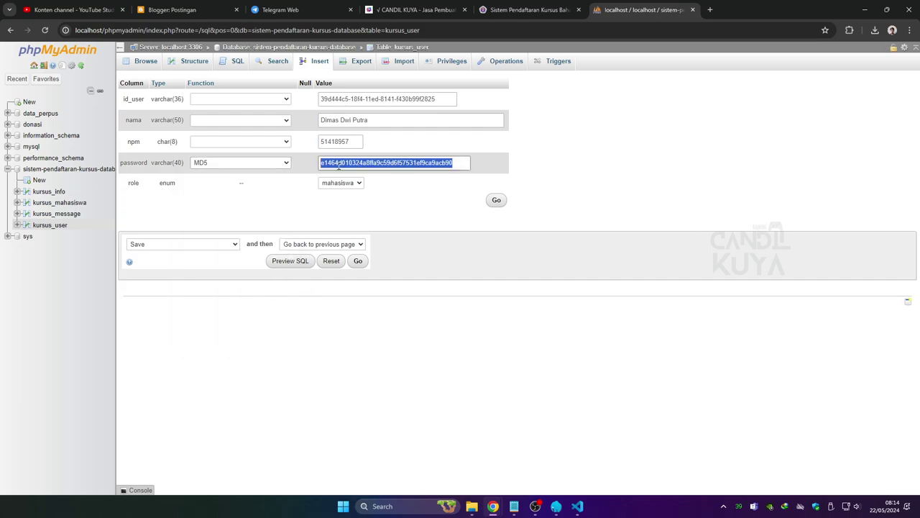
type("mahasiswa")
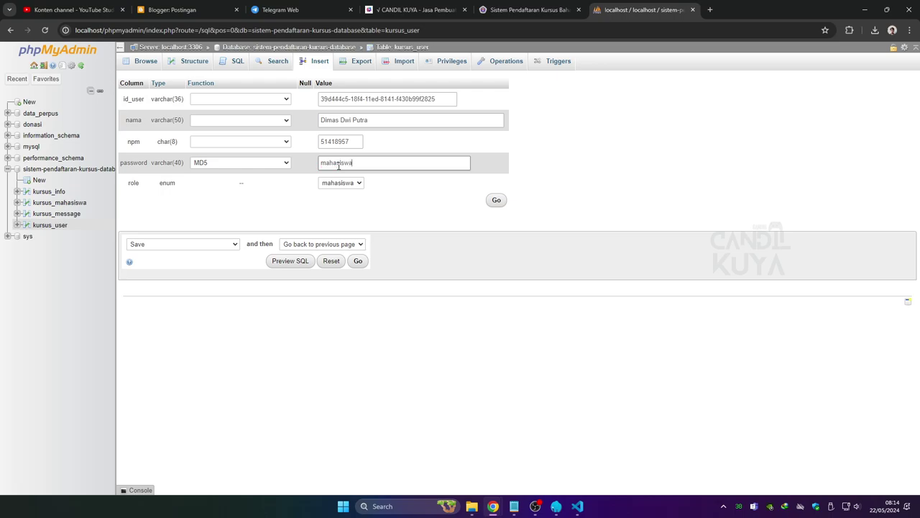
left_click(496, 200)
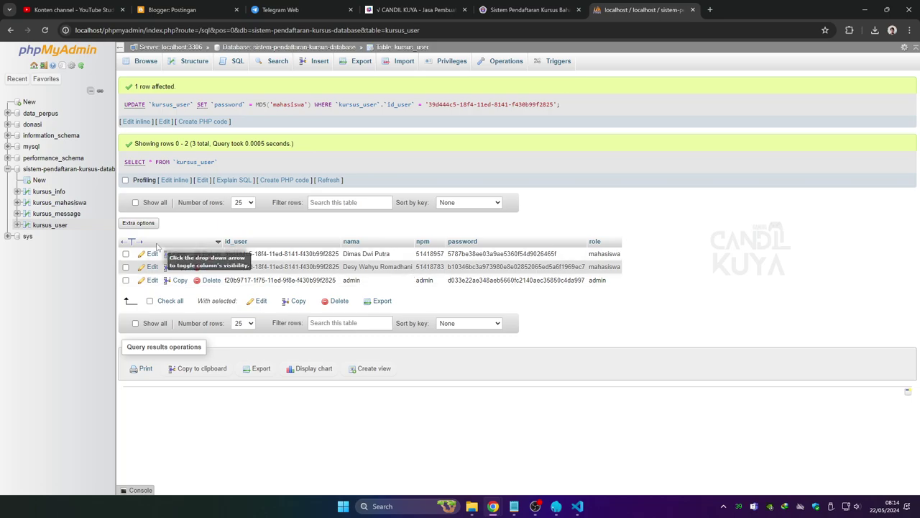
Re-save the first student's password as a SHA1 hash of the new password, then copy their npm.
left_click(144, 257)
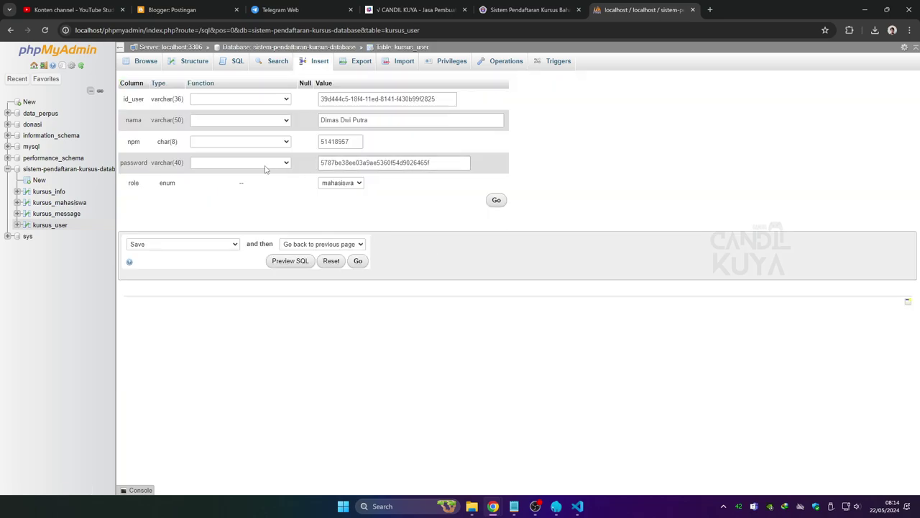
left_click(267, 170)
scroll(245, 273, "down", 8)
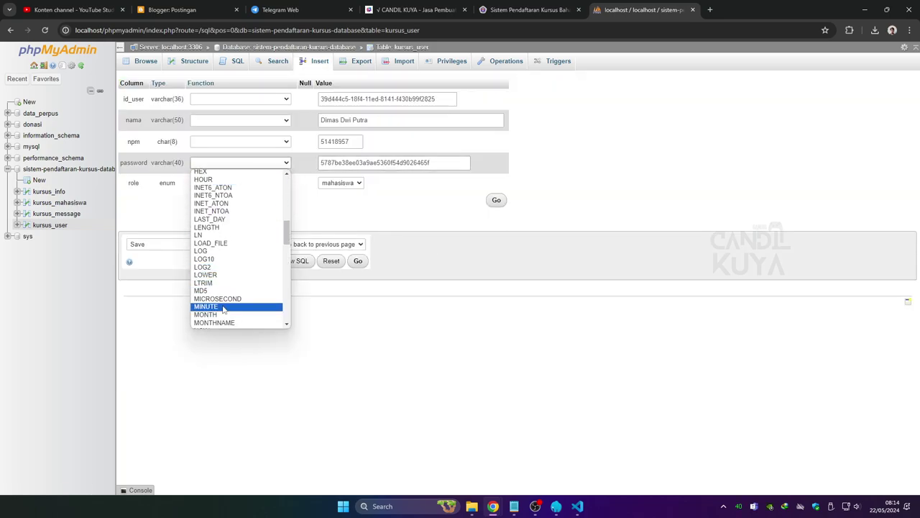
scroll(223, 309, "down", 3)
left_click(216, 262)
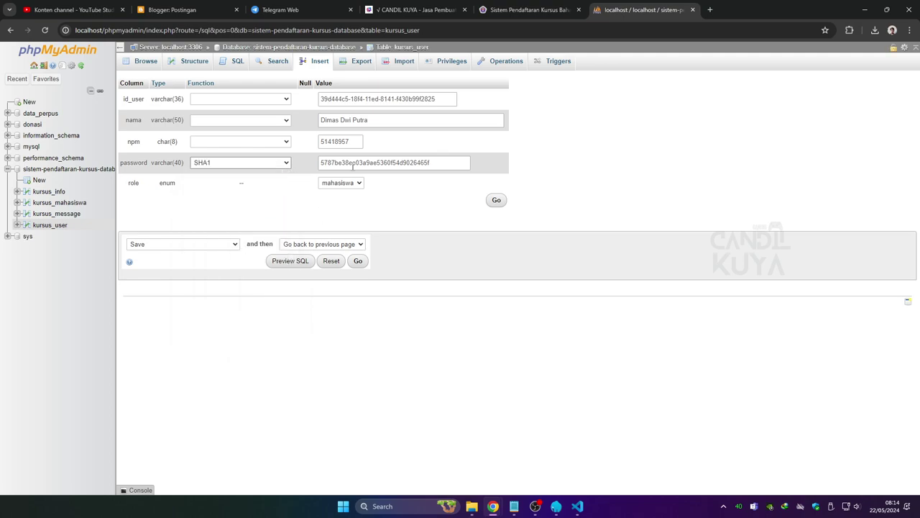
double_click(363, 163)
type("m")
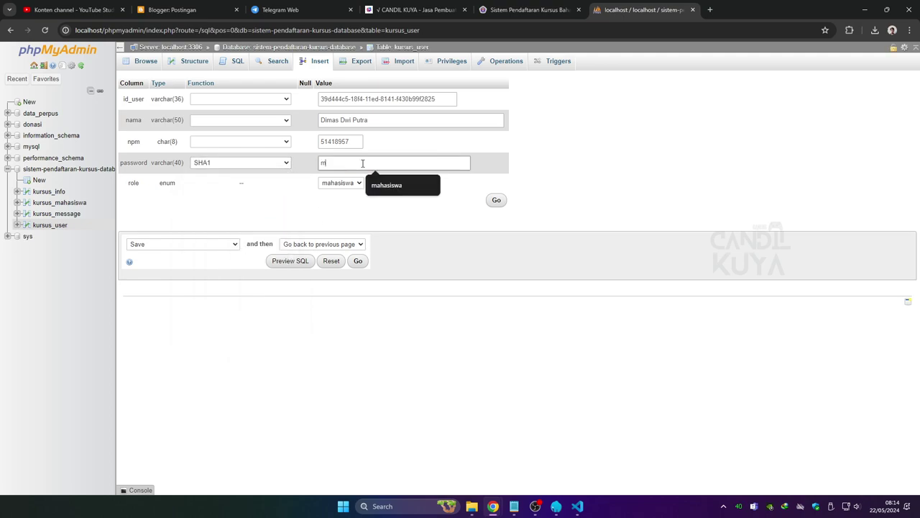
type("ahasiswa")
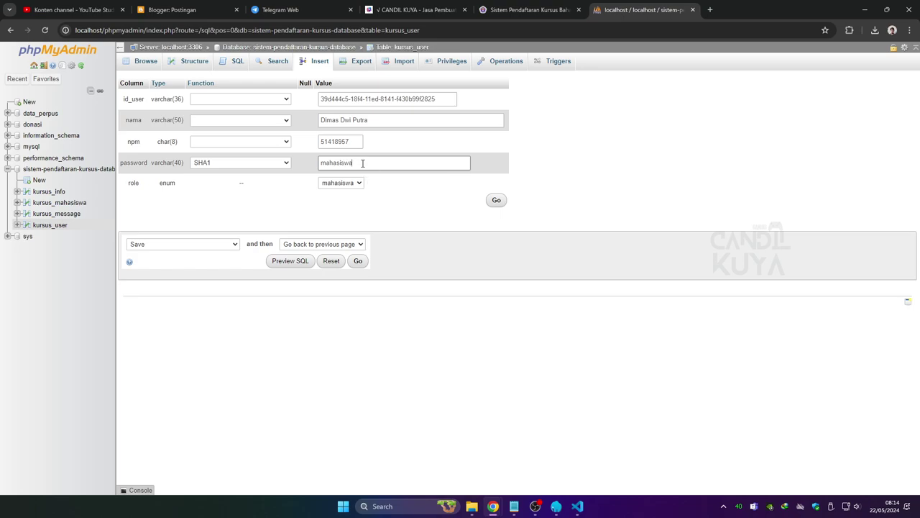
left_click(496, 200)
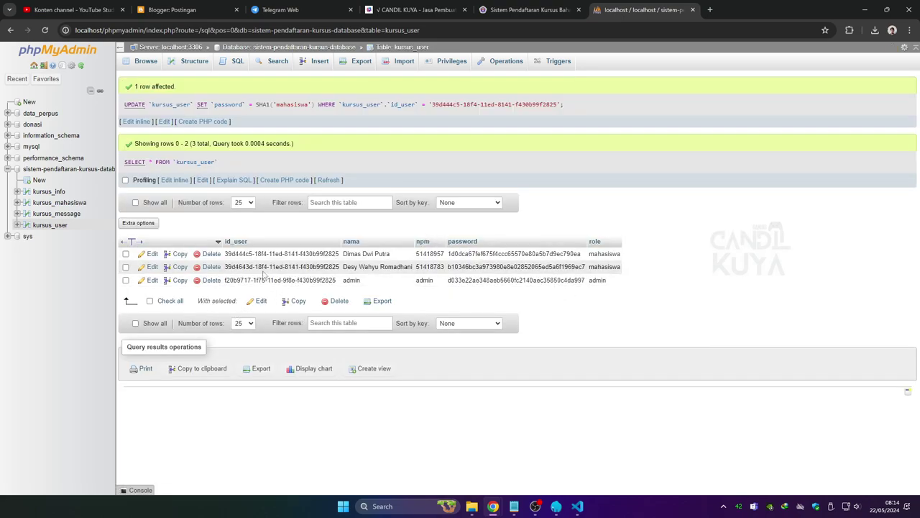
double_click(429, 253)
key("ctrl+c")
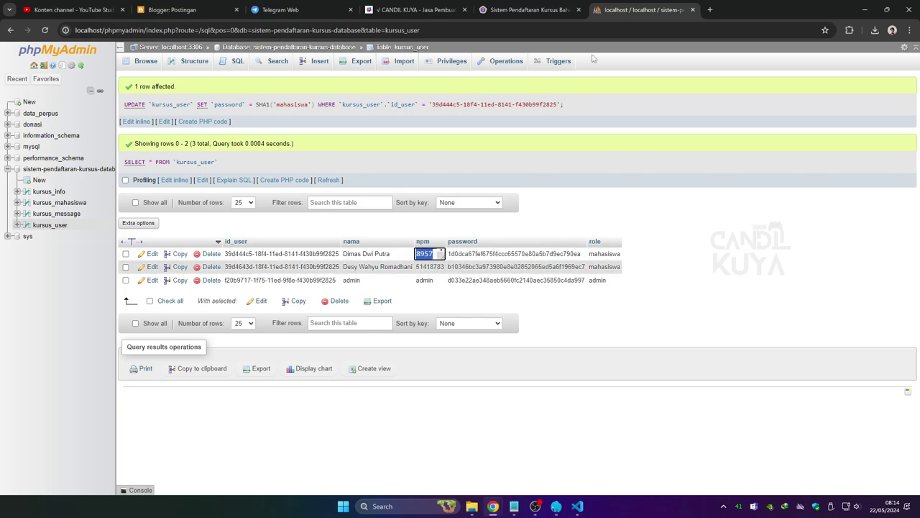
Log in with the pasted student npm plus password and confirmation, then continue to the course list.
left_click(529, 10)
left_click(477, 200)
key("ctrl+v")
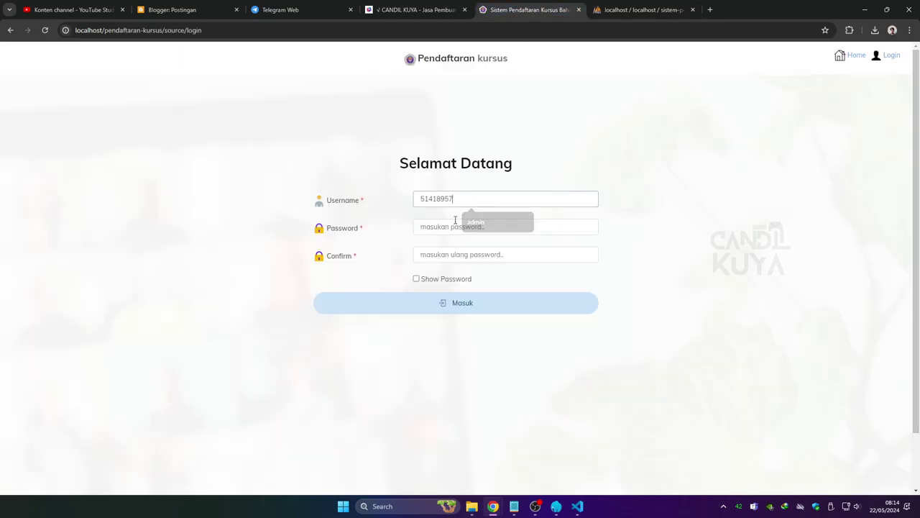
left_click(460, 226)
type("123456789")
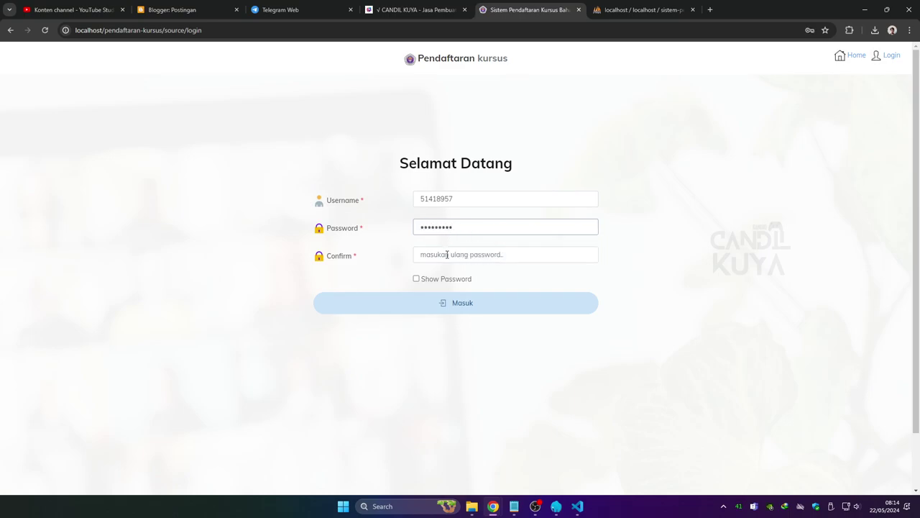
left_click(446, 253)
type("123456789")
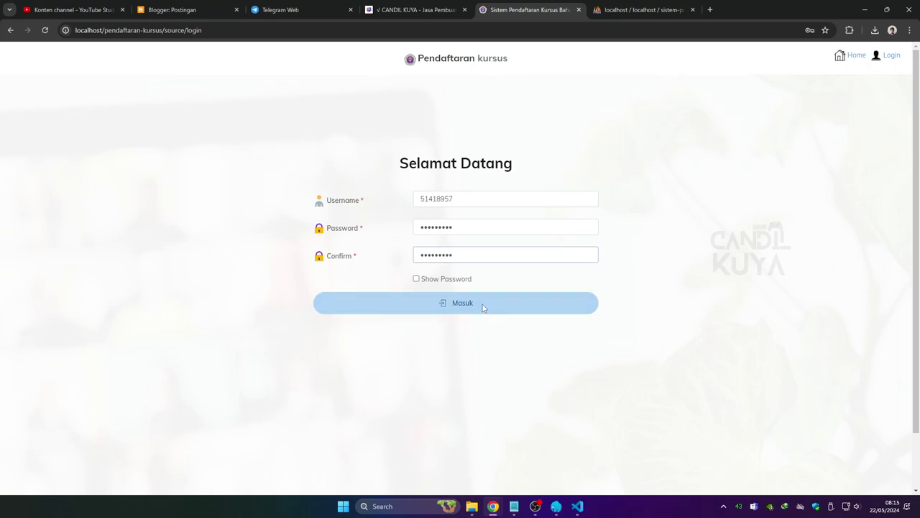
left_click(482, 308)
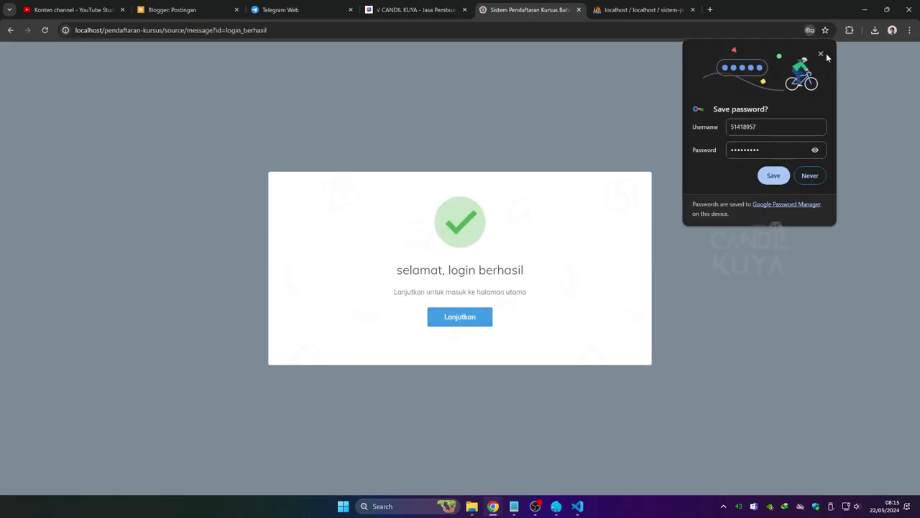
left_click(821, 54)
left_click(474, 321)
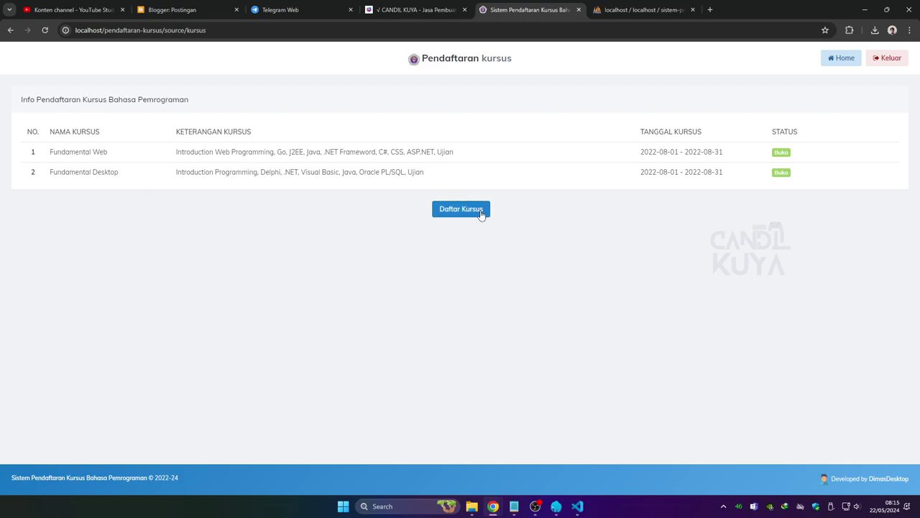
Open Daftar Kursus and preview the wizard's requirements upload step before returning to student info.
left_click(480, 212)
scroll(281, 269, "down", 1)
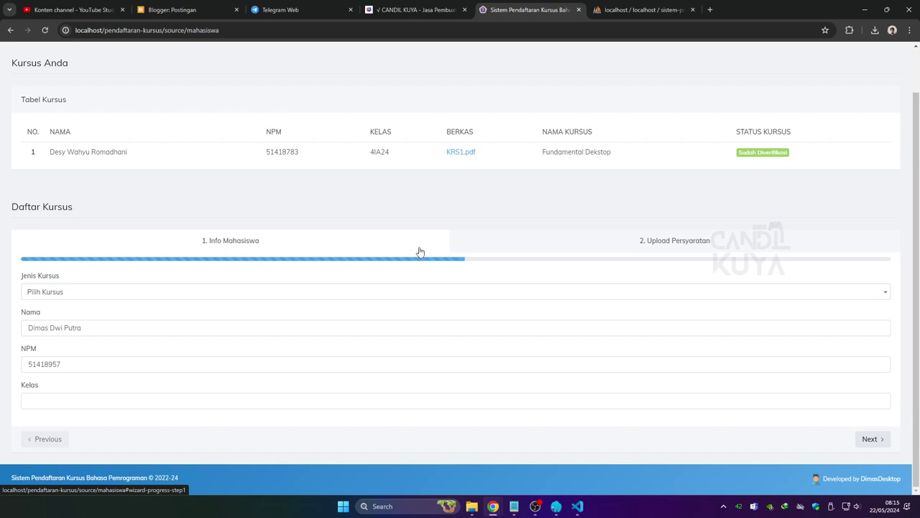
scroll(420, 249, "up", 1)
left_click(593, 297)
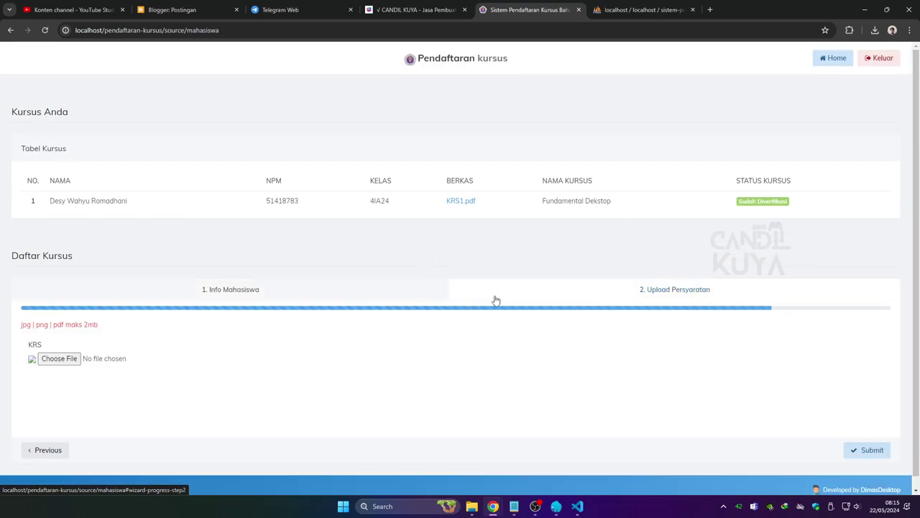
left_click(342, 296)
Check the course type, name and class fields, then log out via Keluar and Lanjutkan.
scroll(244, 302, "down", 1)
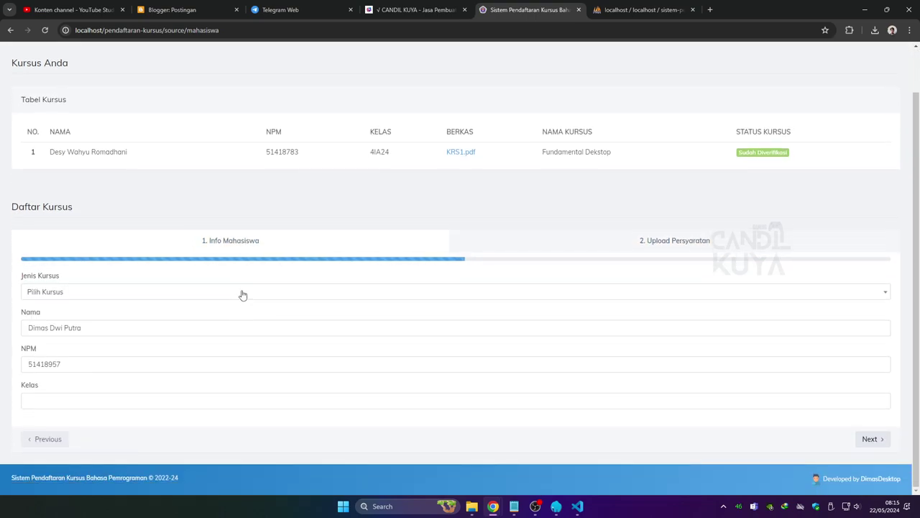
left_click(243, 294)
left_click(243, 294)
left_click(218, 332)
left_click(170, 401)
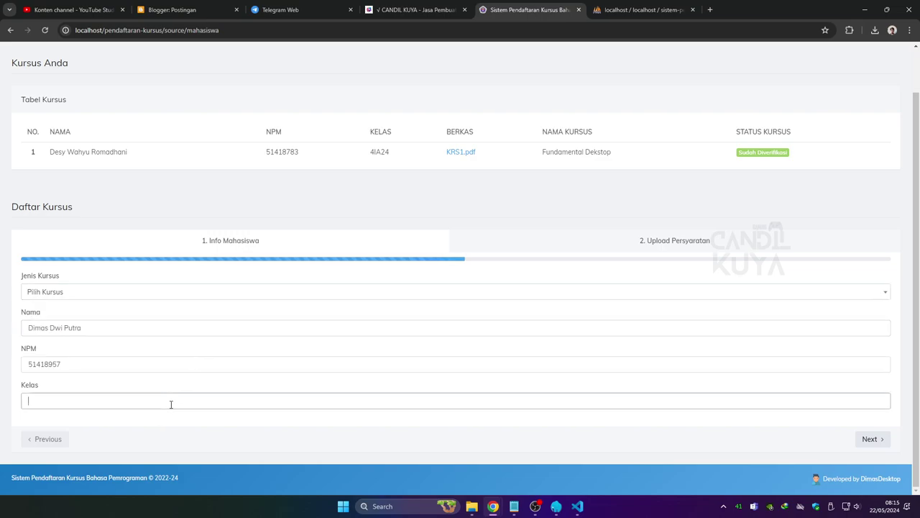
scroll(414, 371, "up", 1)
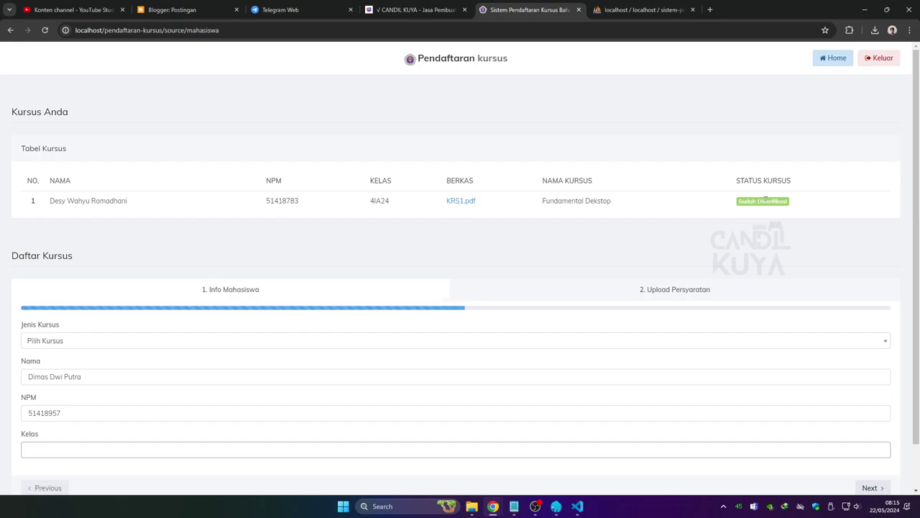
scroll(734, 139, "down", 1)
scroll(708, 150, "up", 1)
left_click(890, 57)
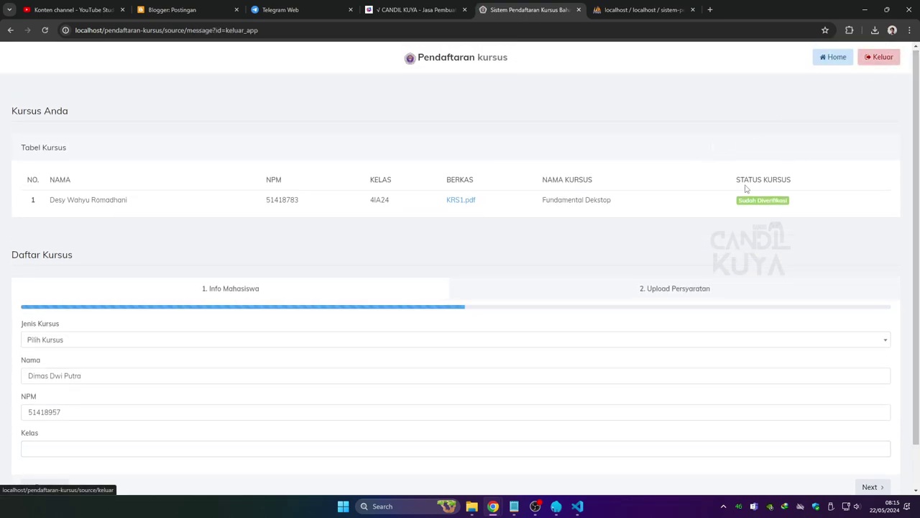
left_click(460, 295)
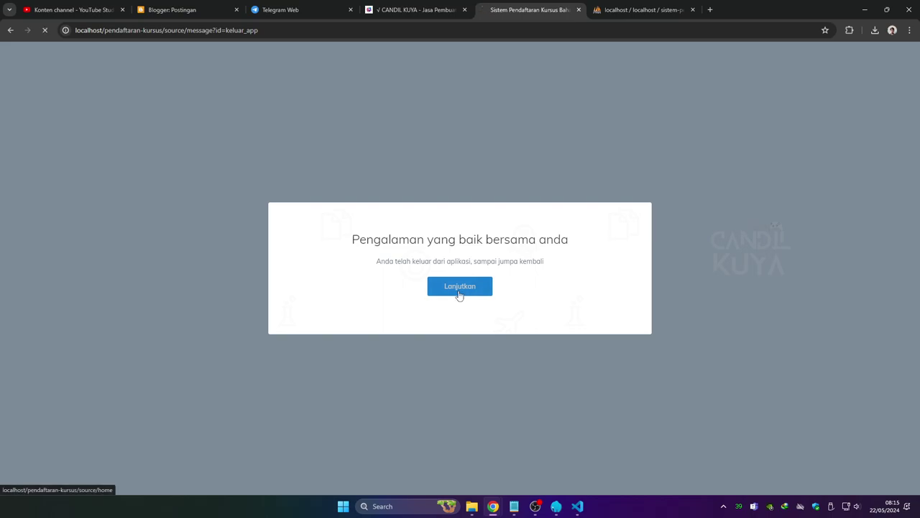